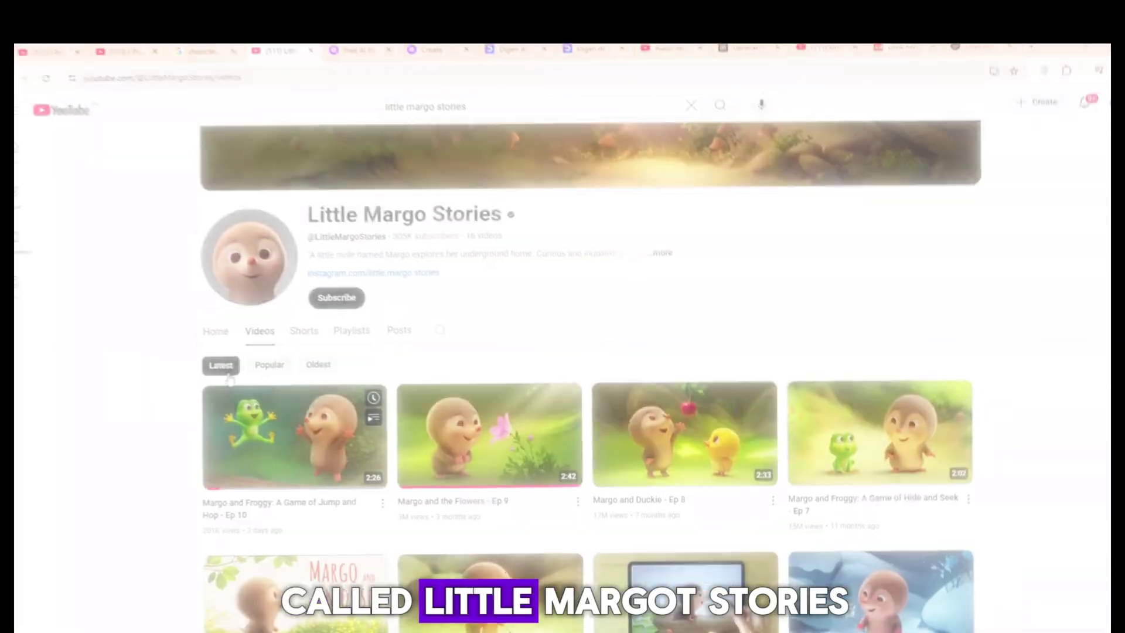
pyautogui.scroll(-1, 237, 380)
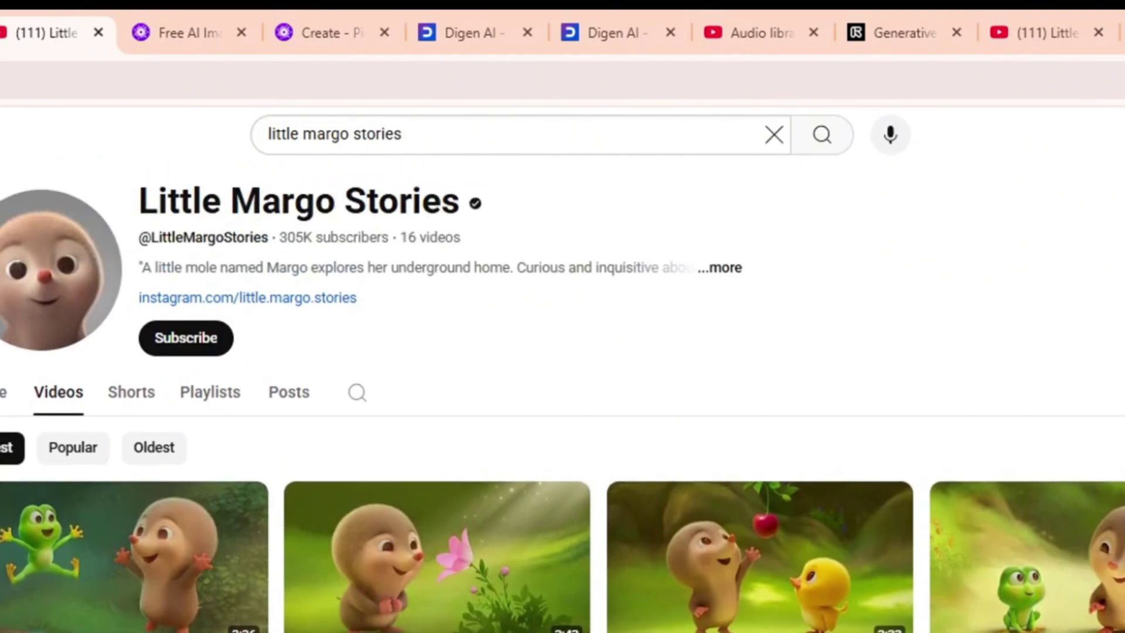
pyautogui.scroll(2, 563, 396)
pyautogui.scroll(-3, 562, 396)
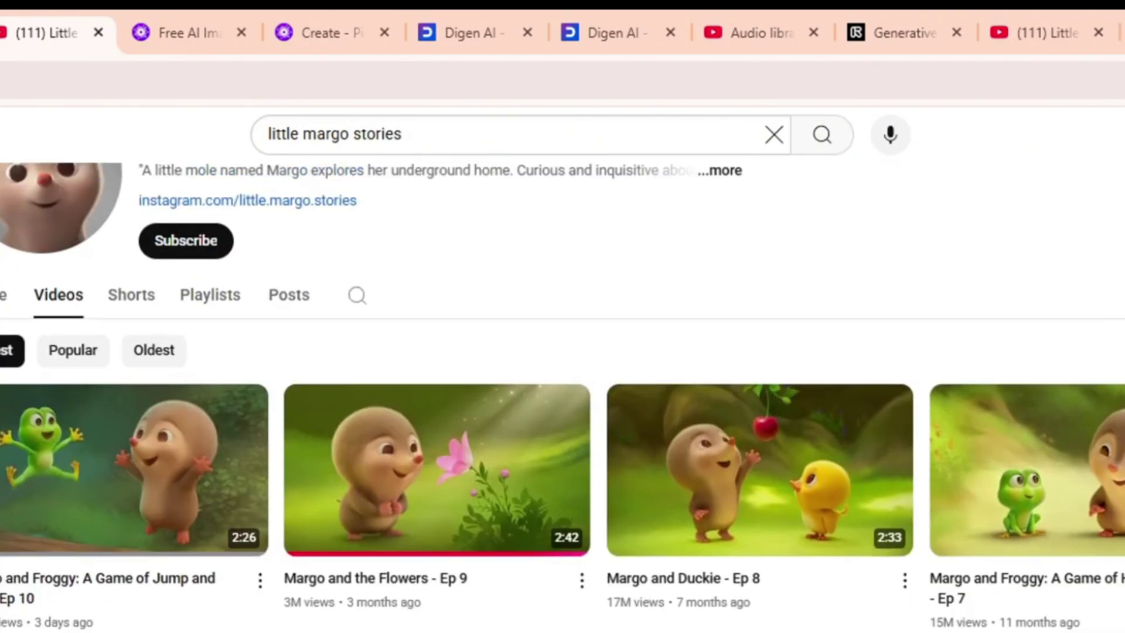
pyautogui.scroll(1, 563, 395)
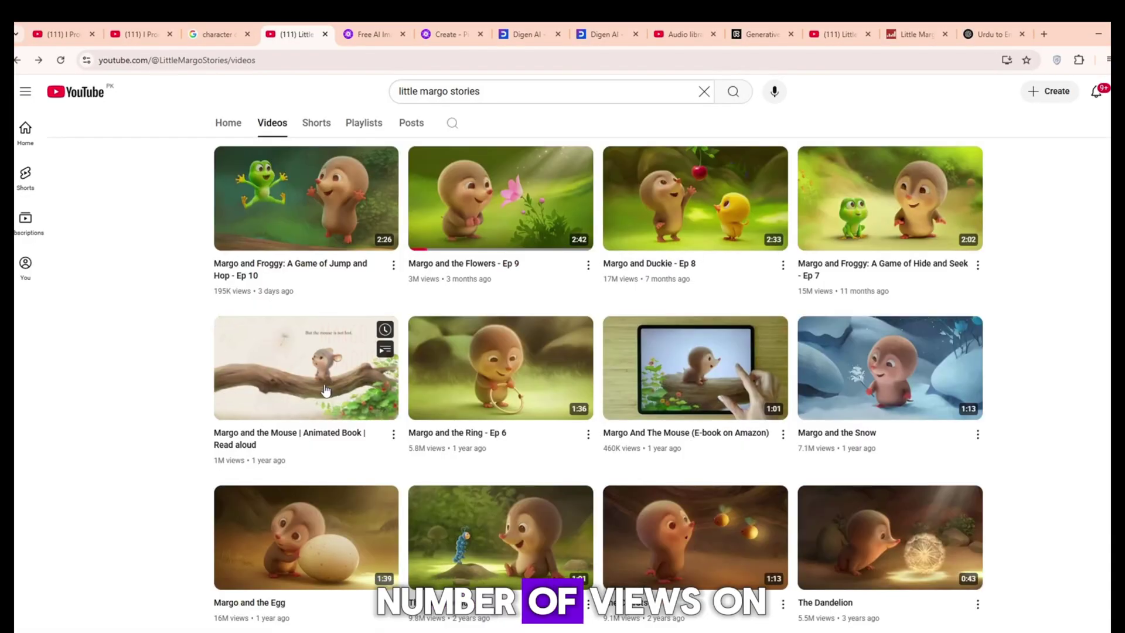
pyautogui.scroll(3, 562, 352)
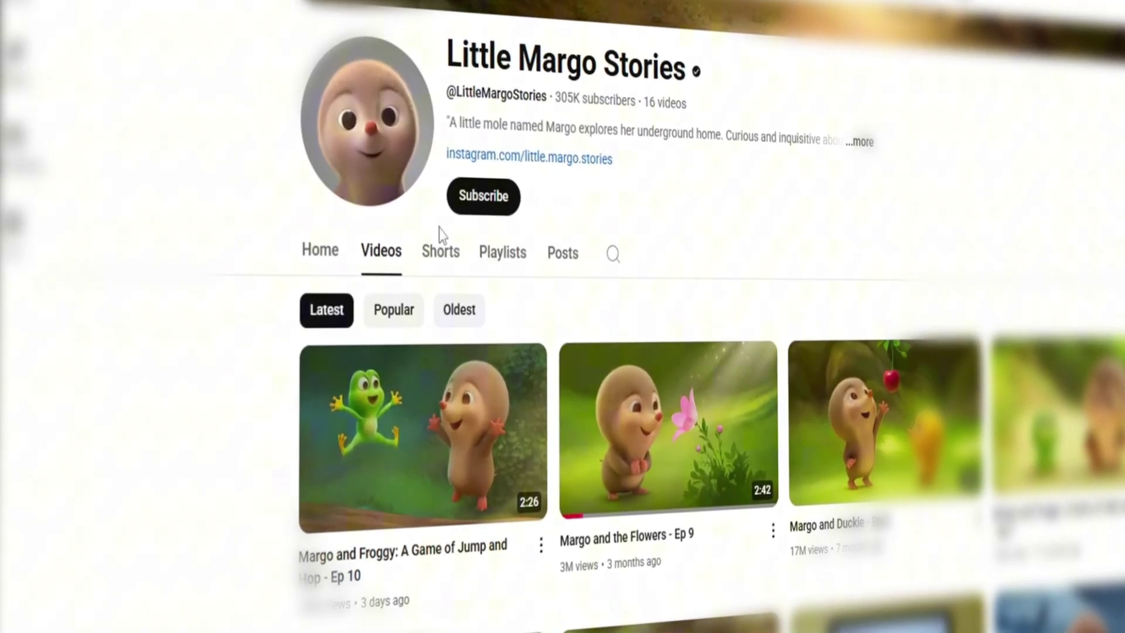
# - View the Little Margo Stories channel's Shorts list on YouTube
pyautogui.click(438, 245)
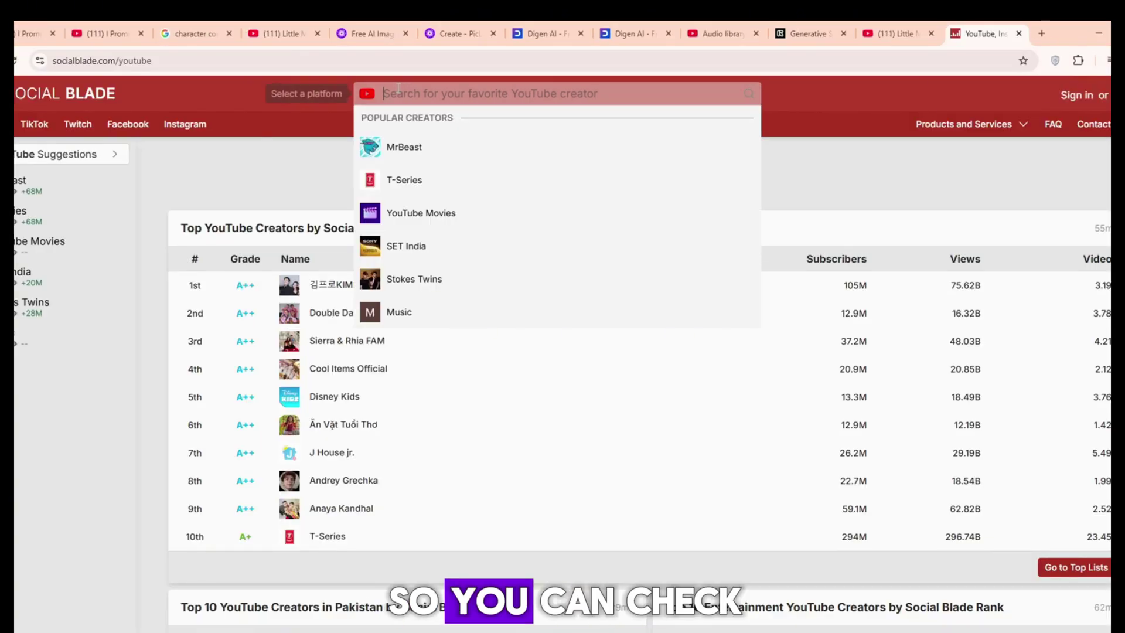
# - Search Social Blade with the pasted channel URL and open the Little Margo Stories stats page
pyautogui.write('https://www.youtube.com/@LittleMargoStories')
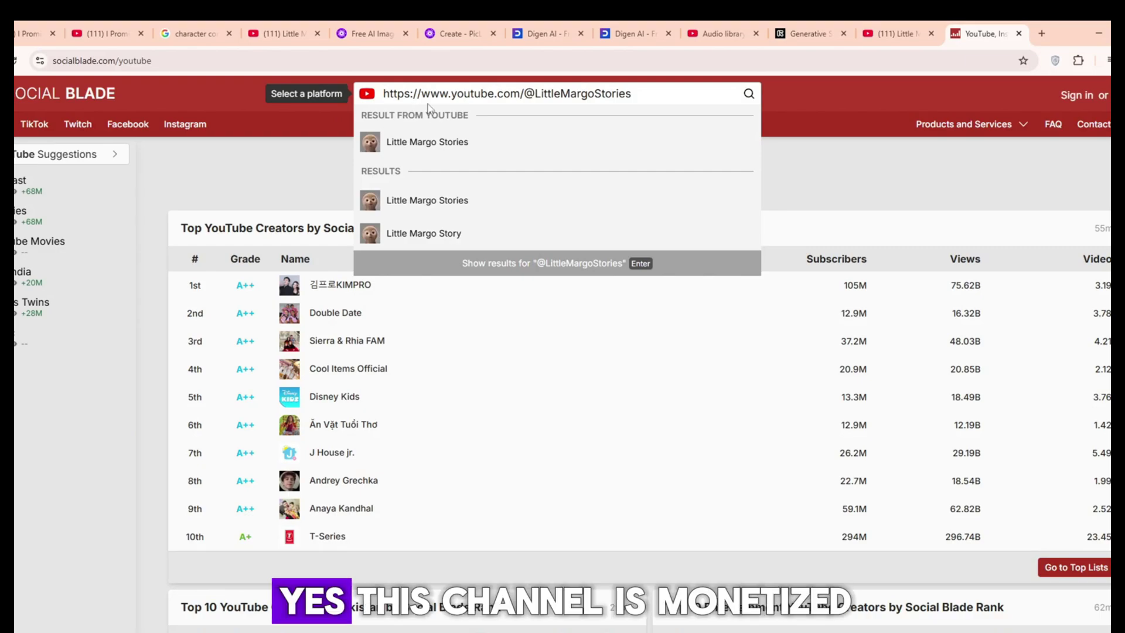
pyautogui.click(447, 144)
pyautogui.scroll(-2, 260, 486)
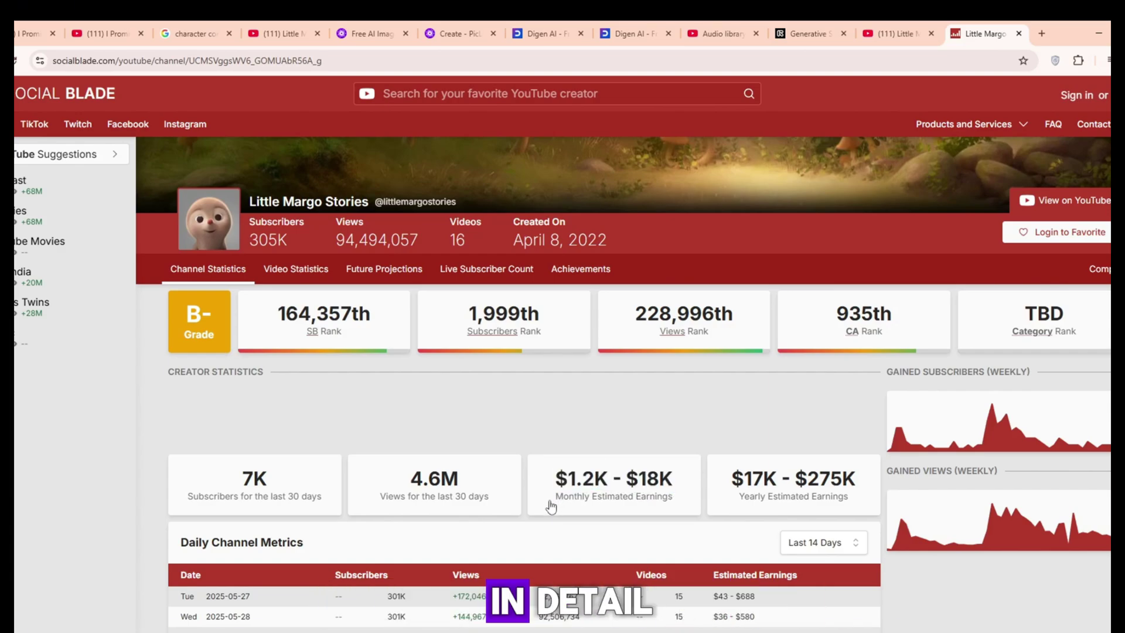
pyautogui.scroll(-2, 551, 506)
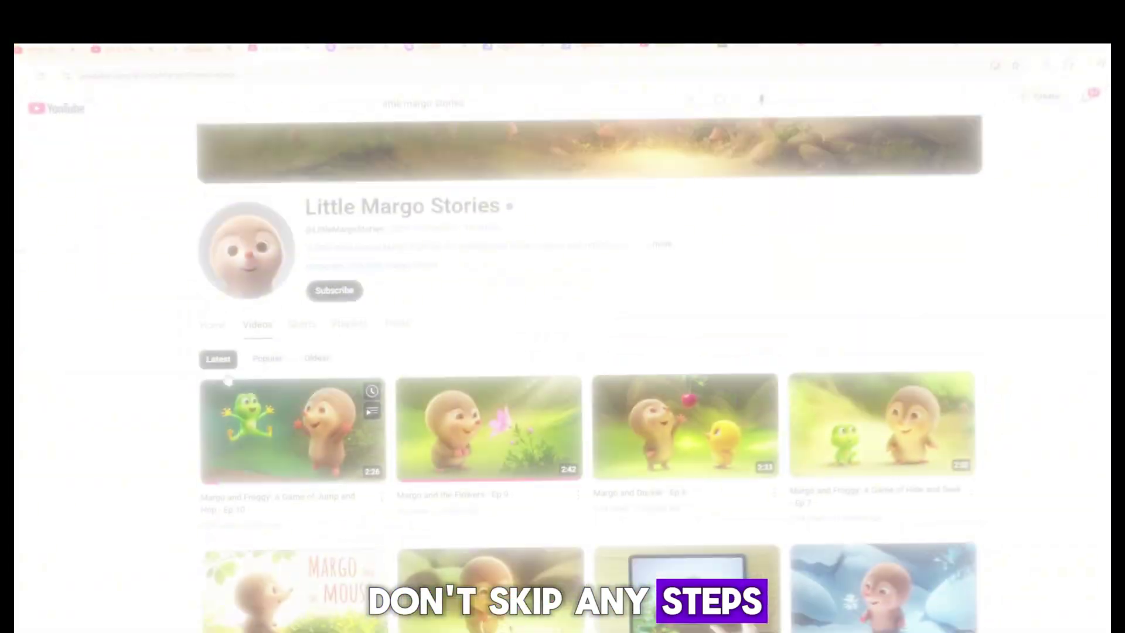
pyautogui.hotkey('ctrl', '-')
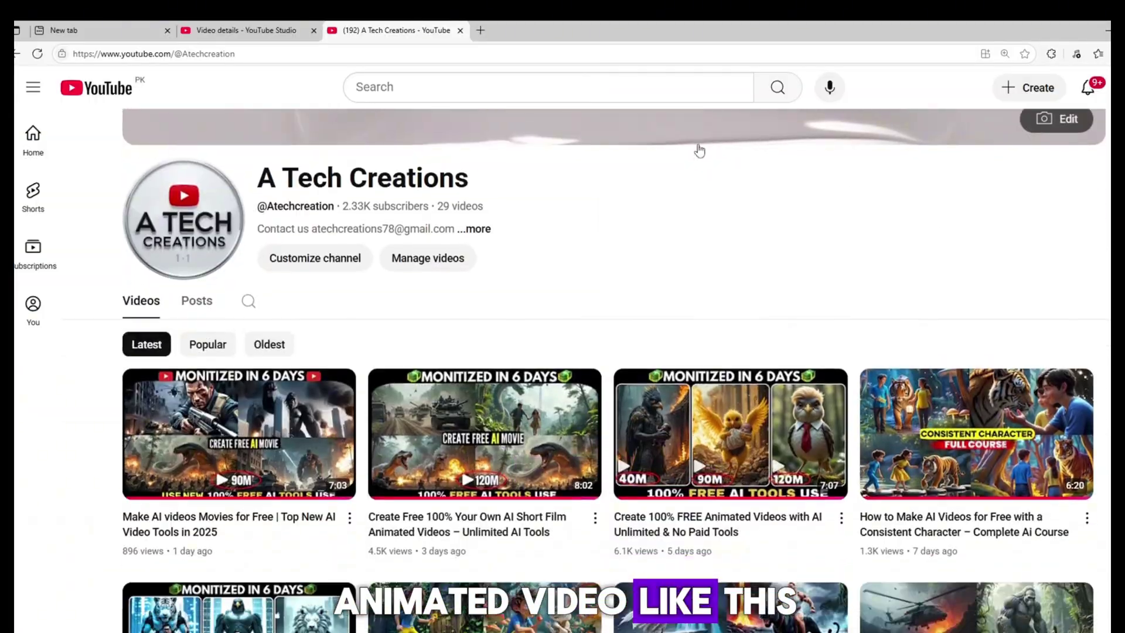
pyautogui.scroll(-2, 696, 182)
pyautogui.scroll(-2, 696, 182)
pyautogui.scroll(-2, 696, 182)
pyautogui.scroll(-2, 696, 182)
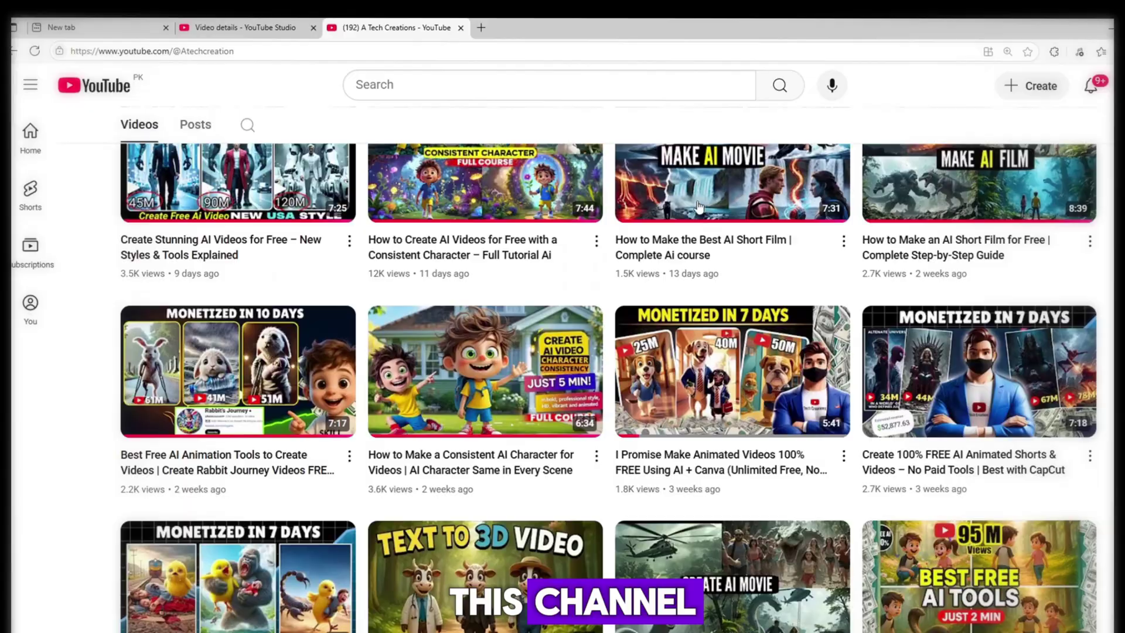
pyautogui.scroll(-2, 696, 182)
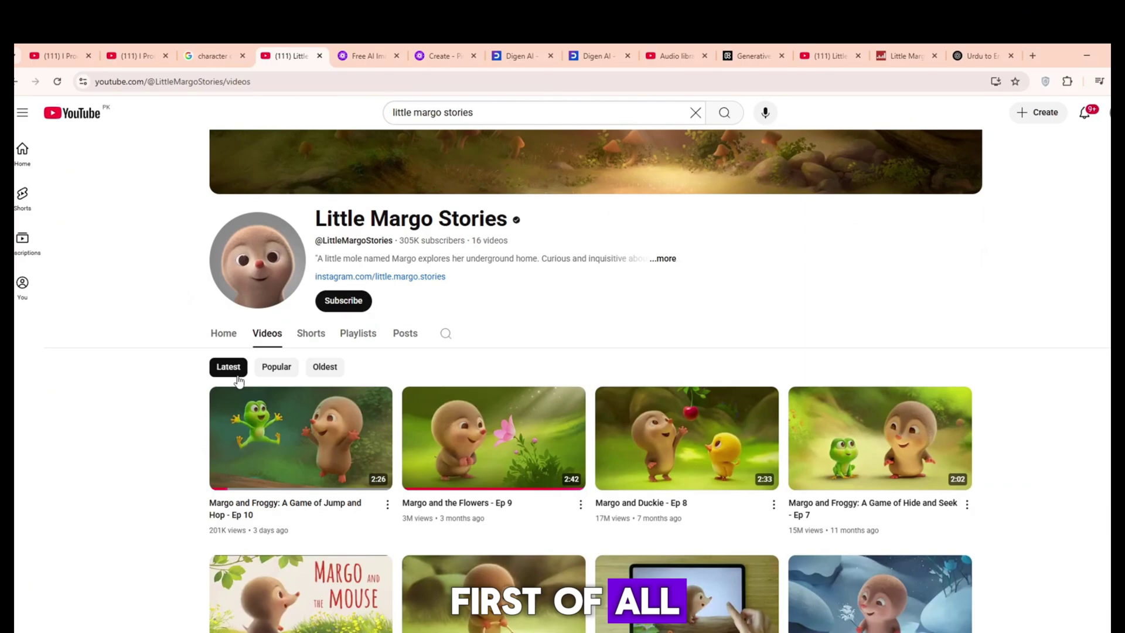
pyautogui.hotkey('ctrl', '-')
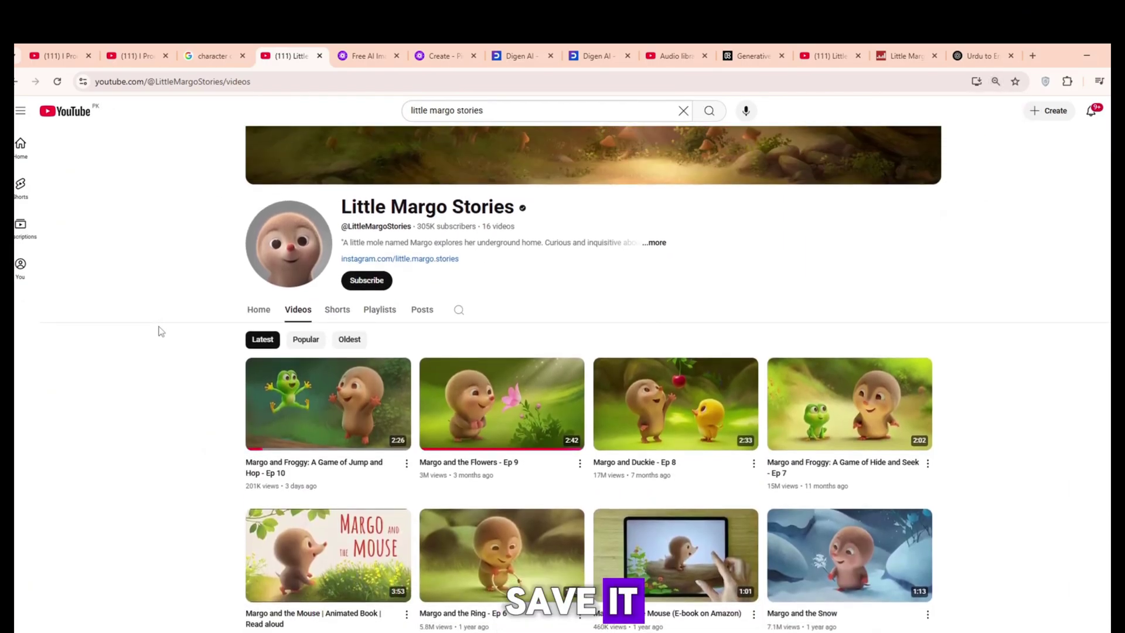
pyautogui.scroll(5, 531, 476)
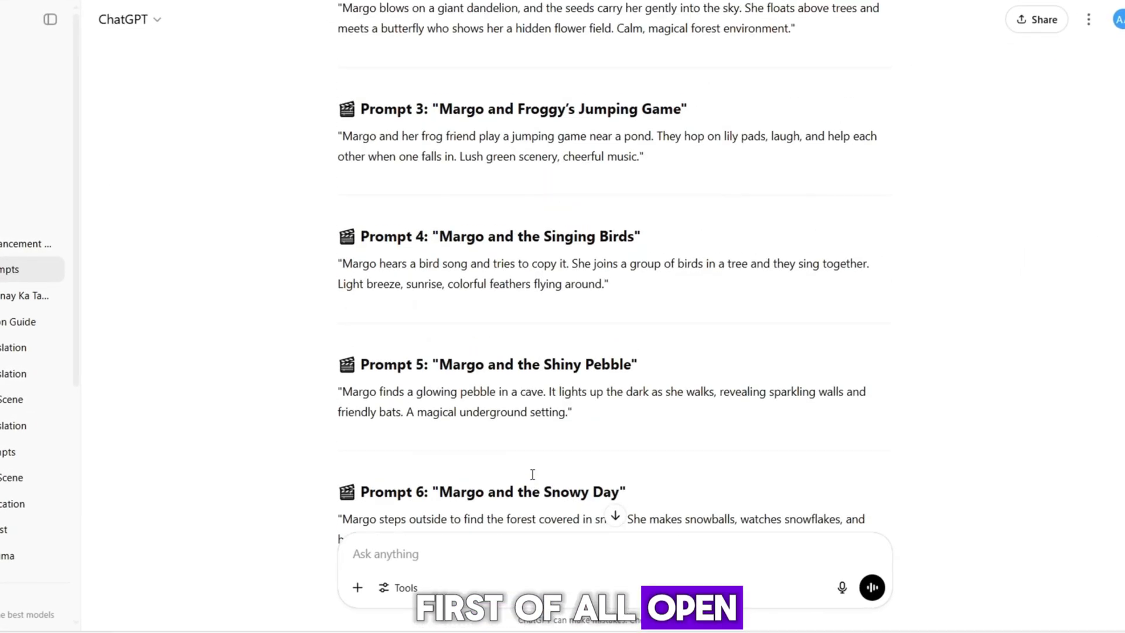
pyautogui.scroll(5, 531, 476)
pyautogui.scroll(3, 531, 476)
pyautogui.scroll(2, 532, 475)
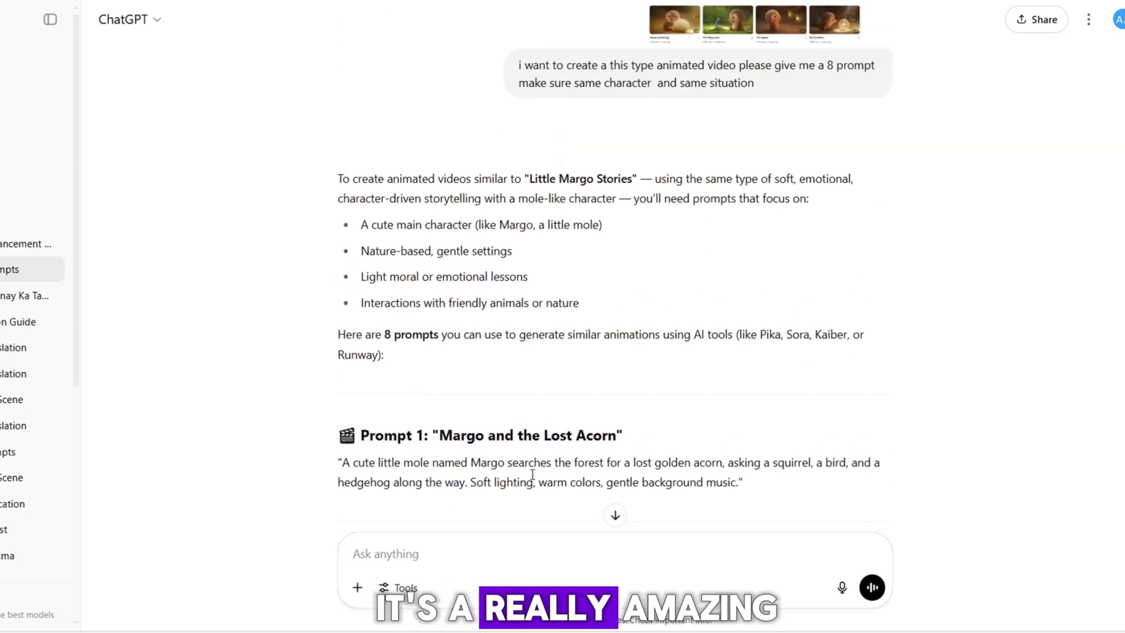
pyautogui.scroll(1, 531, 474)
pyautogui.scroll(-5, 532, 475)
pyautogui.scroll(-4, 532, 475)
pyautogui.scroll(-4, 531, 475)
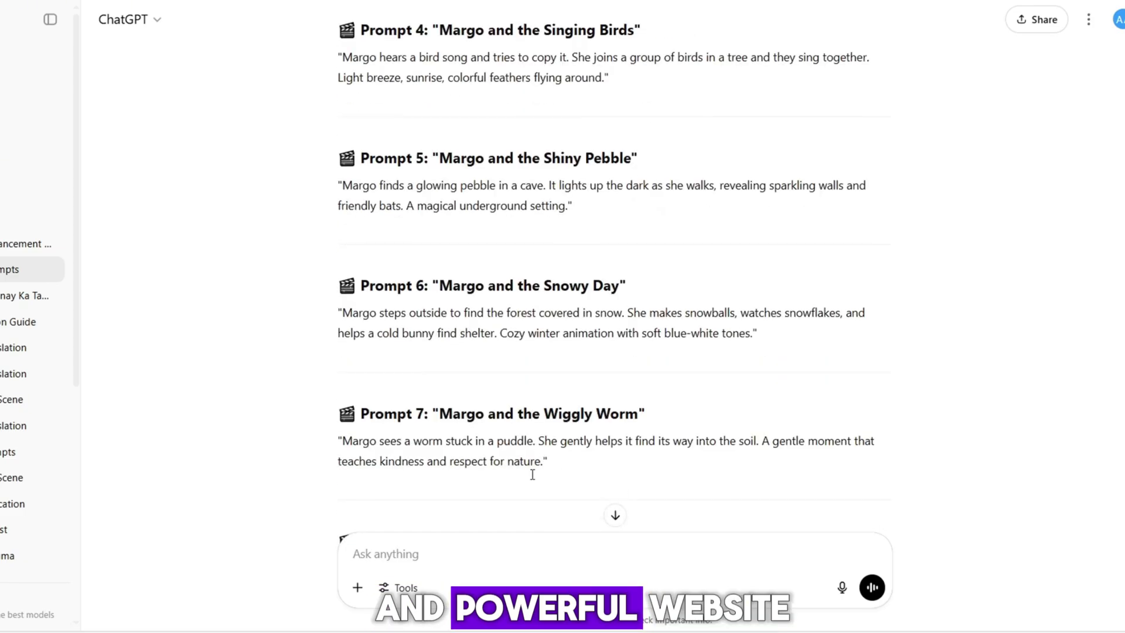
pyautogui.scroll(-4, 532, 475)
pyautogui.scroll(-4, 531, 475)
pyautogui.scroll(-5, 531, 475)
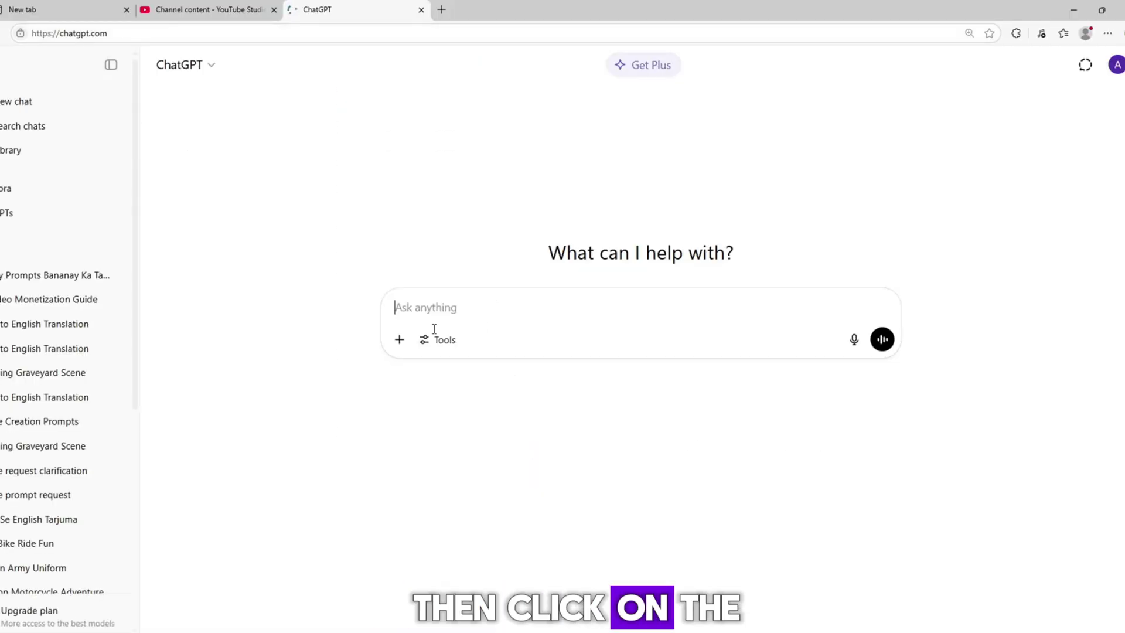
# - Attach the mosue 22 screenshot from D: and send the request for eight mole prompts
pyautogui.click(258, 359)
pyautogui.click(331, 422)
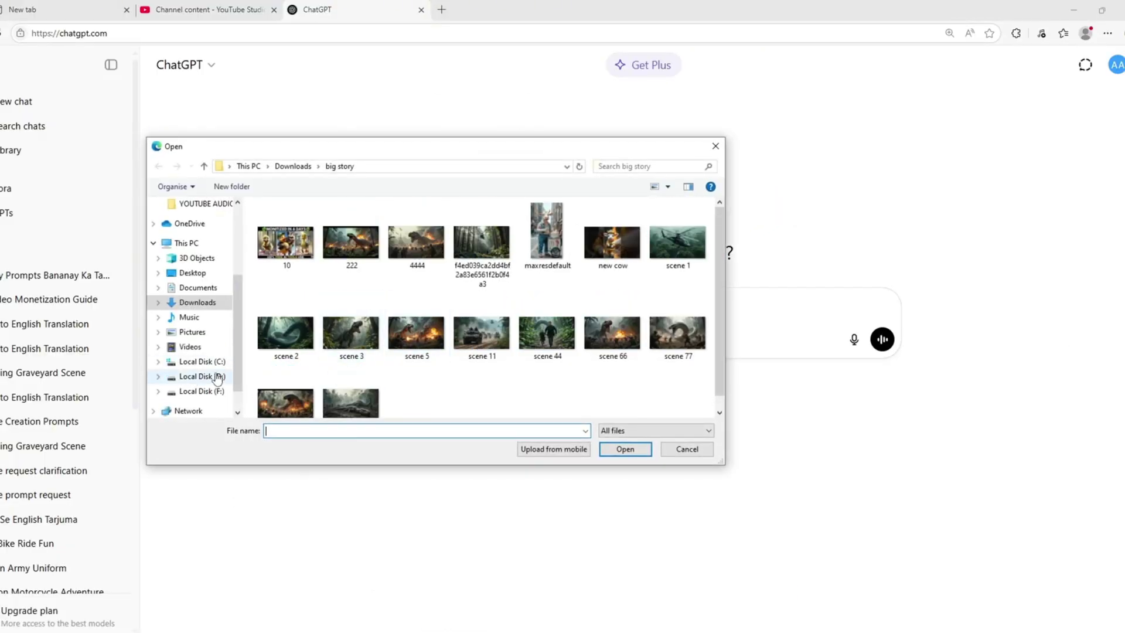
pyautogui.click(202, 376)
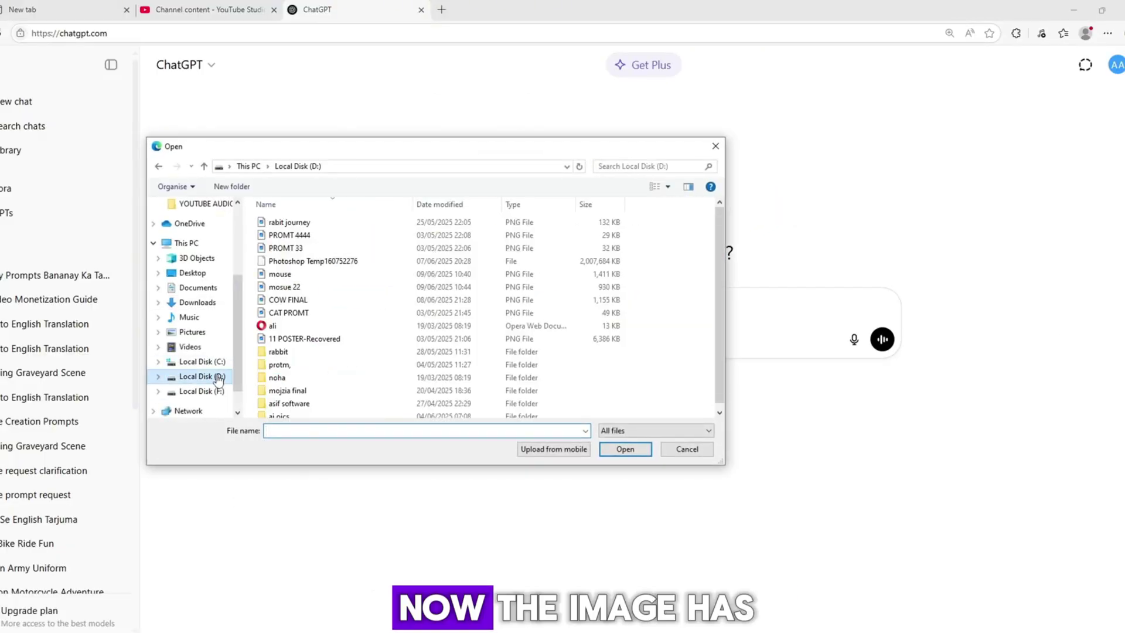
pyautogui.doubleClick(283, 287)
pyautogui.click(430, 358)
pyautogui.write('i want to create a this type animated video please give me a 8 prompt make sure same character  and same situation')
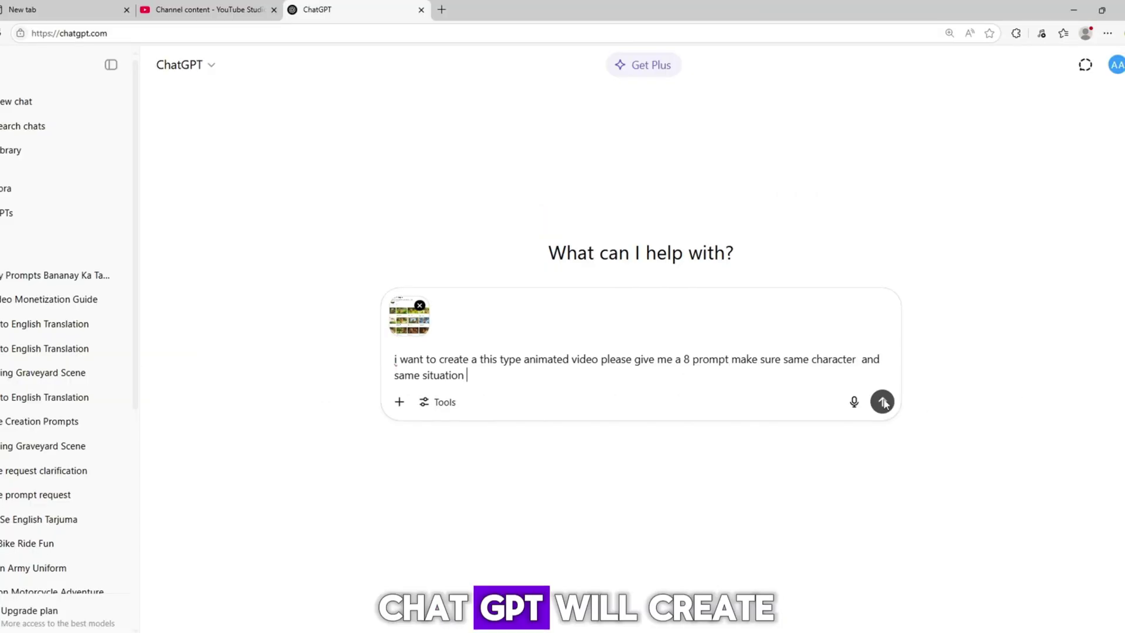
pyautogui.click(883, 402)
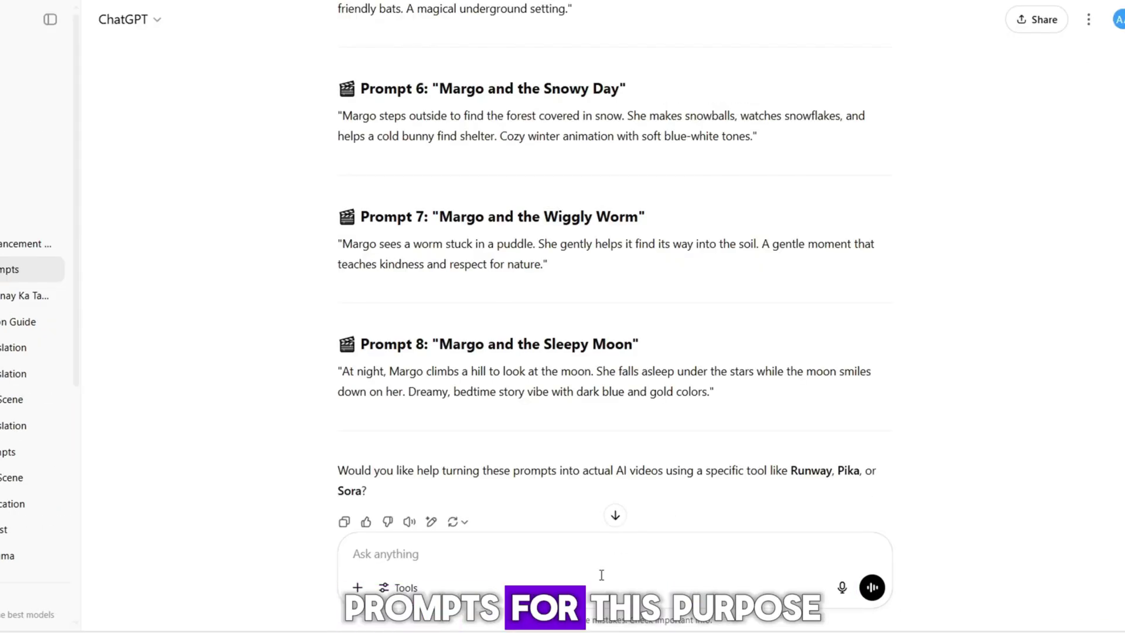
pyautogui.scroll(3, 545, 484)
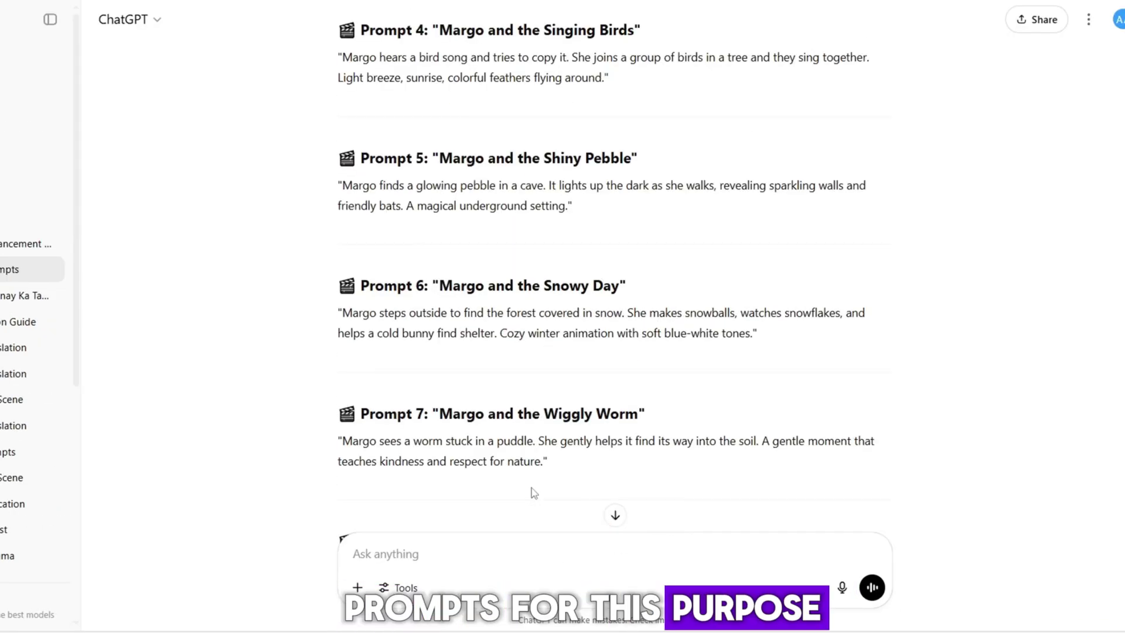
pyautogui.scroll(3, 549, 473)
pyautogui.scroll(3, 549, 472)
pyautogui.scroll(3, 549, 473)
pyautogui.scroll(3, 615, 528)
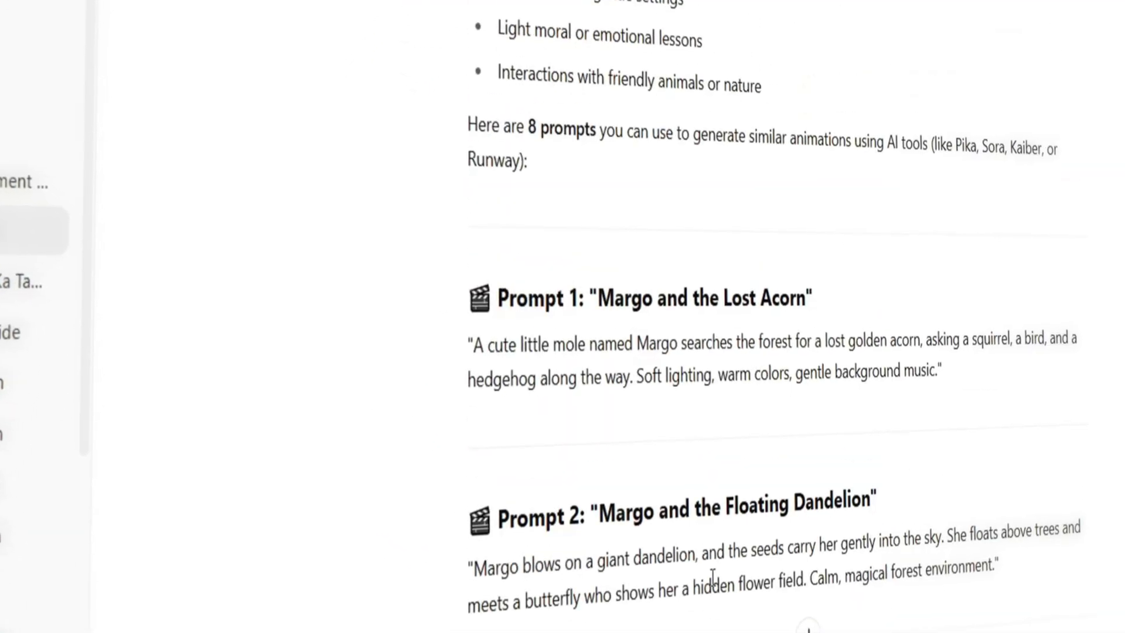
pyautogui.scroll(2, 716, 583)
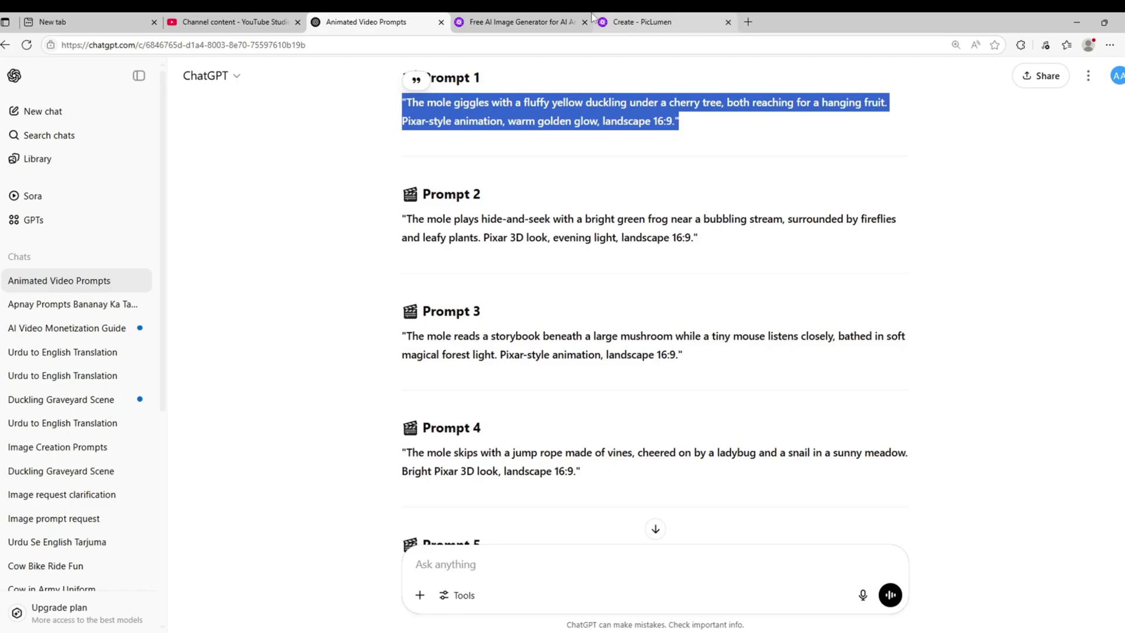
# - Set PicLumen to 16:9 and generate the mole-and-duckling cherry tree image from the pasted prompt
pyautogui.click(554, 21)
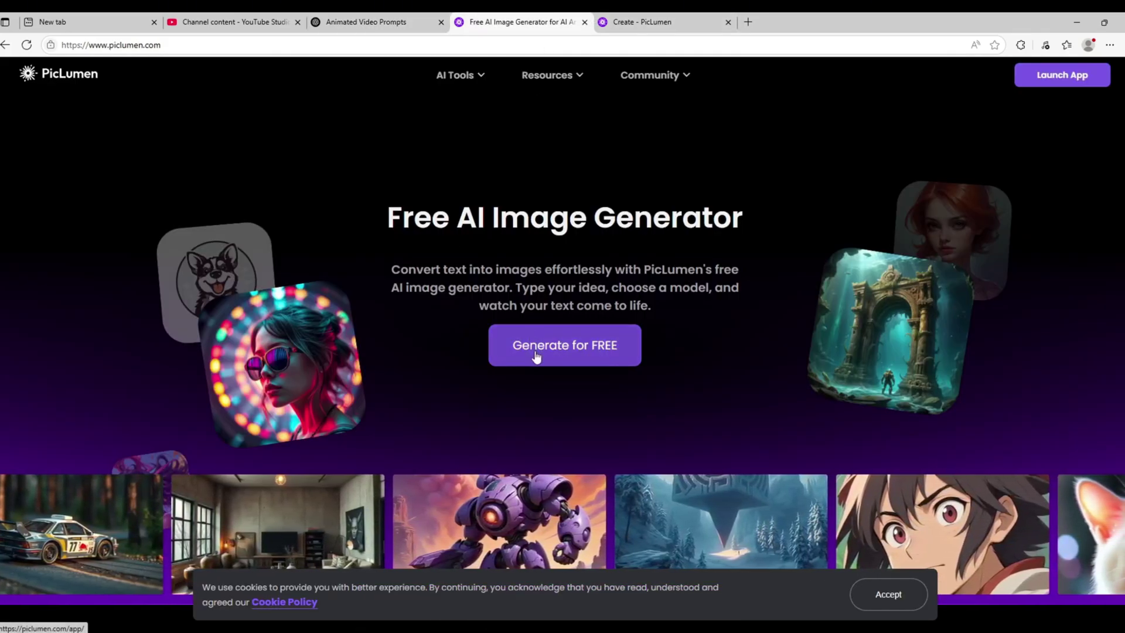
pyautogui.click(535, 351)
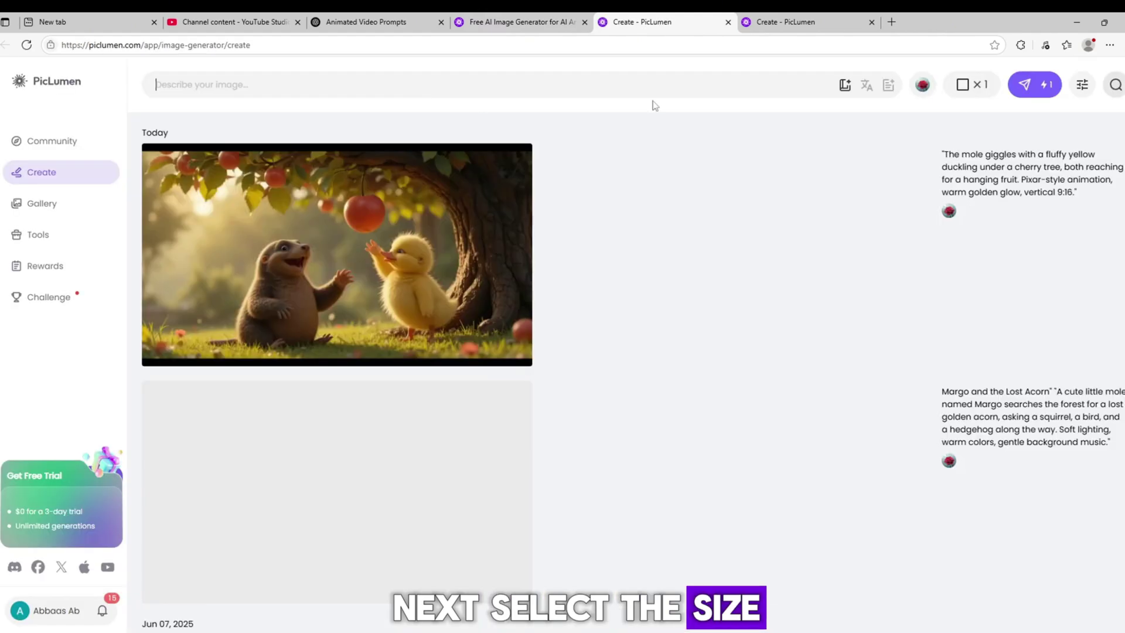
pyautogui.click(970, 87)
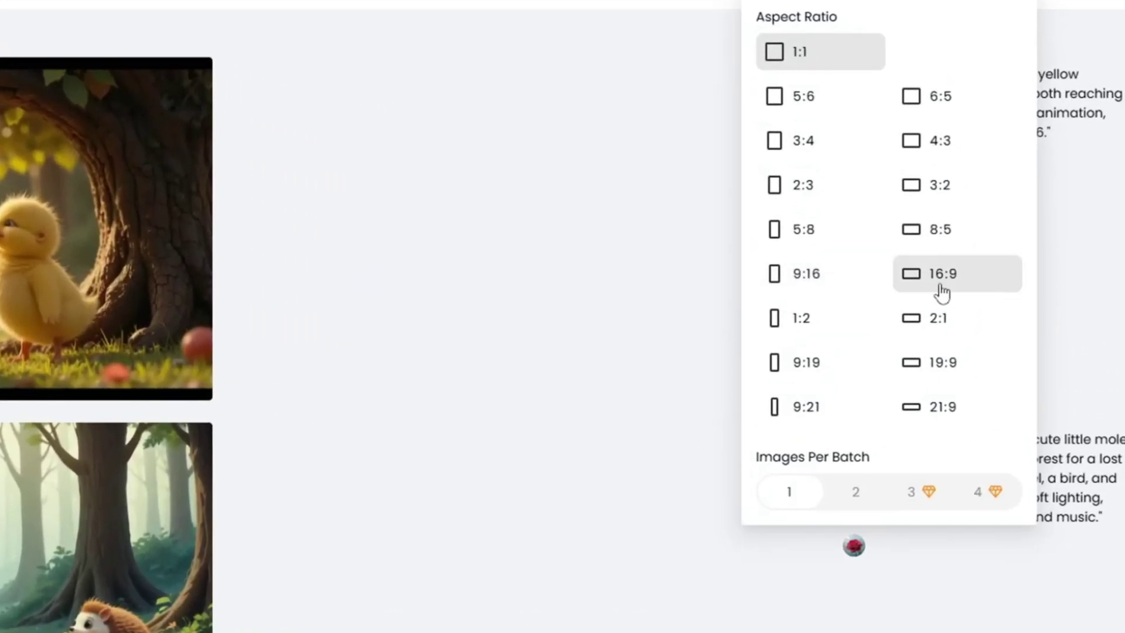
pyautogui.click(941, 280)
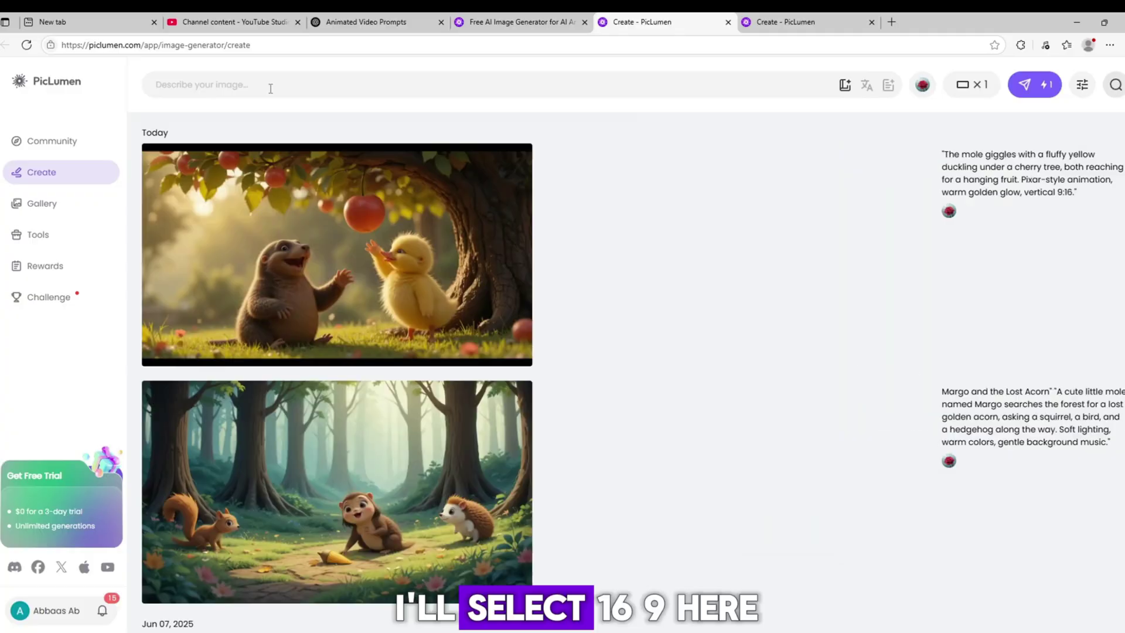
pyautogui.click(1005, 284)
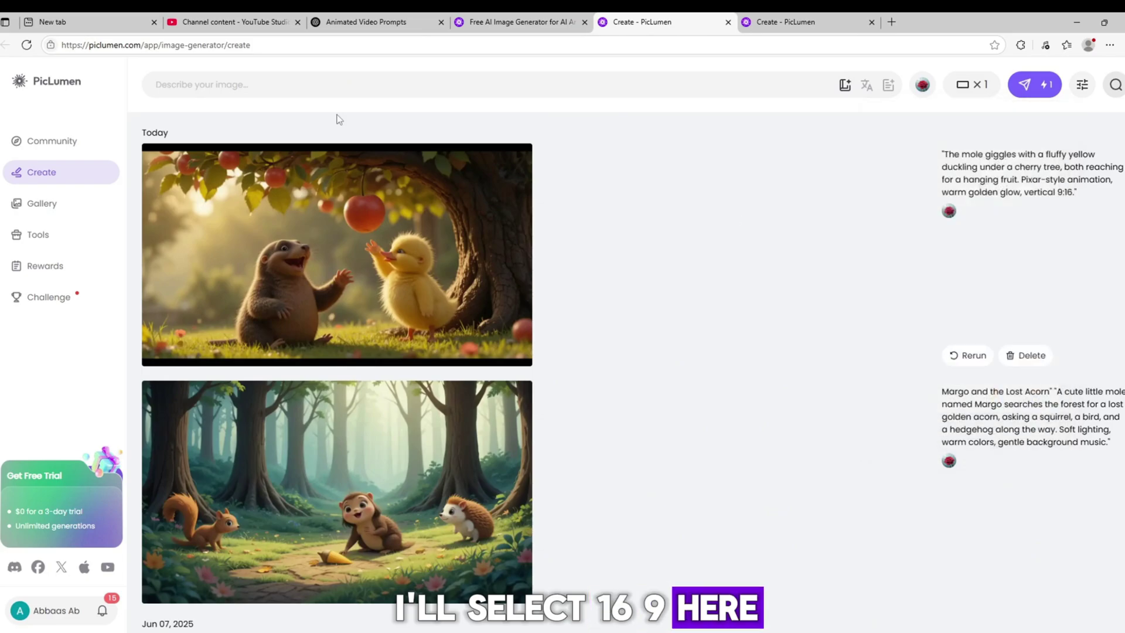
pyautogui.write('"The mole giggles with a fluffy yellow duckling under a cherry tree, both reaching for a hanging fruit. Pixar-style animation, warm golden glow, landscape 16:9."')
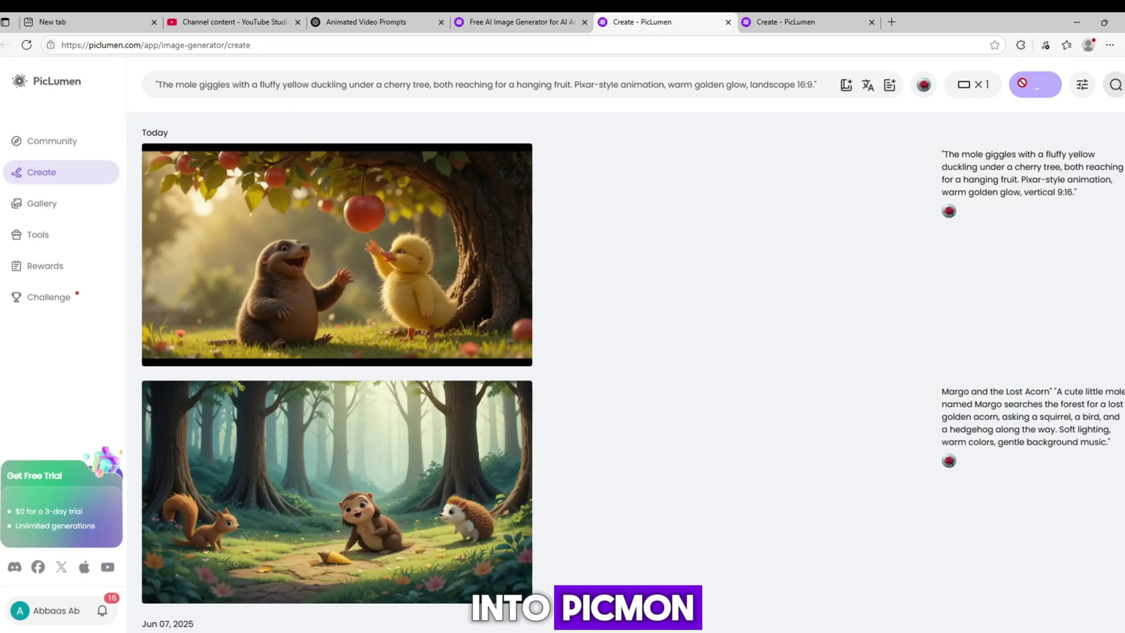
pyautogui.click(1028, 83)
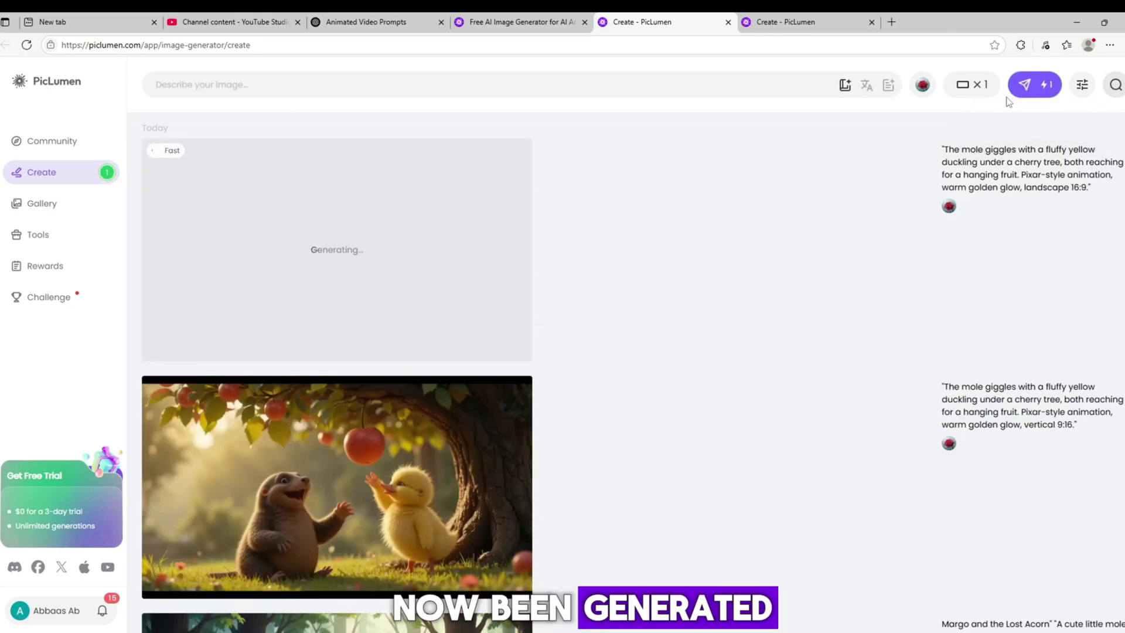
pyautogui.moveTo(336, 254)
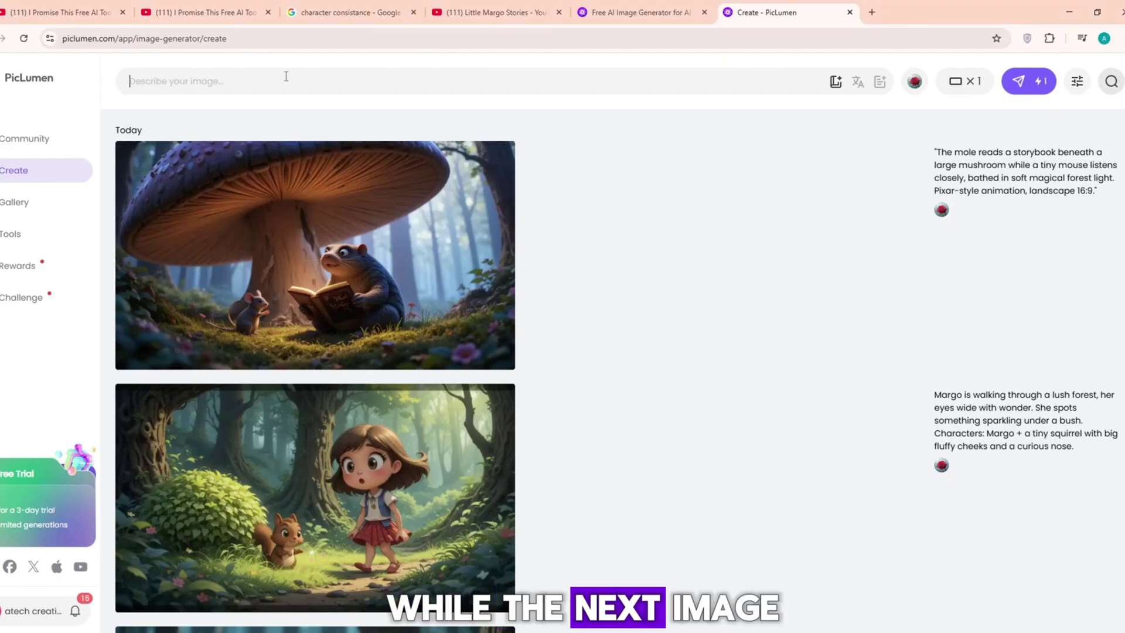
# - Generate the jump rope and snowflake mole scenes in PicLumen
pyautogui.click(1026, 84)
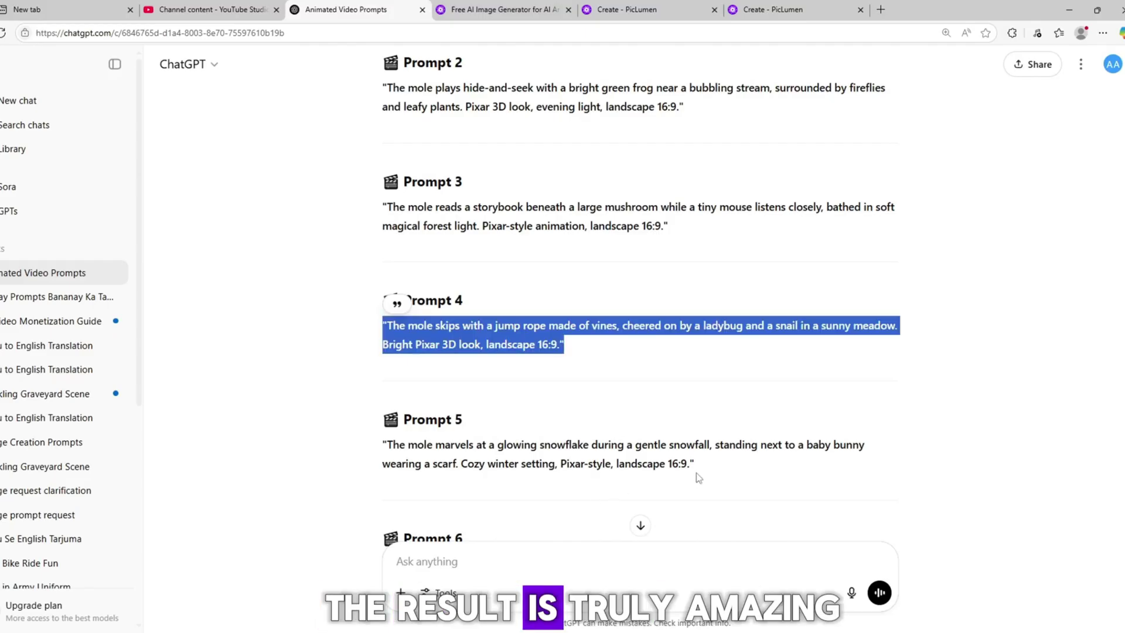
pyautogui.moveTo(694, 464); pyautogui.dragTo(383, 444)
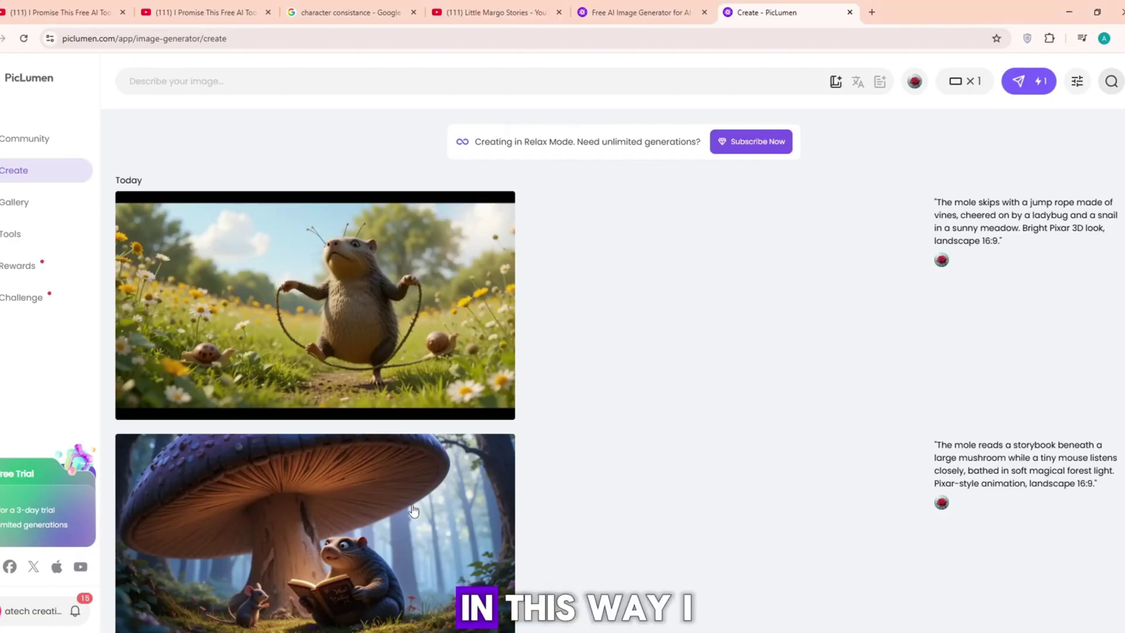
pyautogui.write('"The mole marvels at a glowing snowflake during a gentle snowfall, standing next to a baby bunny wearing a scarf. Cozy winter setting, Pixar-style, landscape 16:9."')
pyautogui.click(1029, 82)
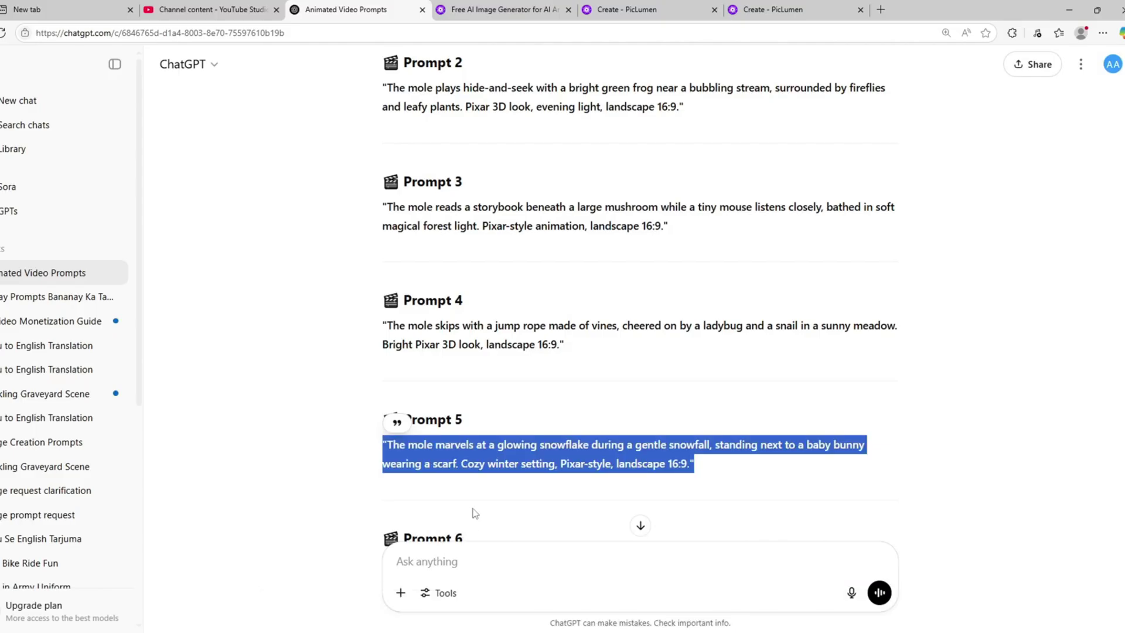
pyautogui.scroll(-3, 563, 351)
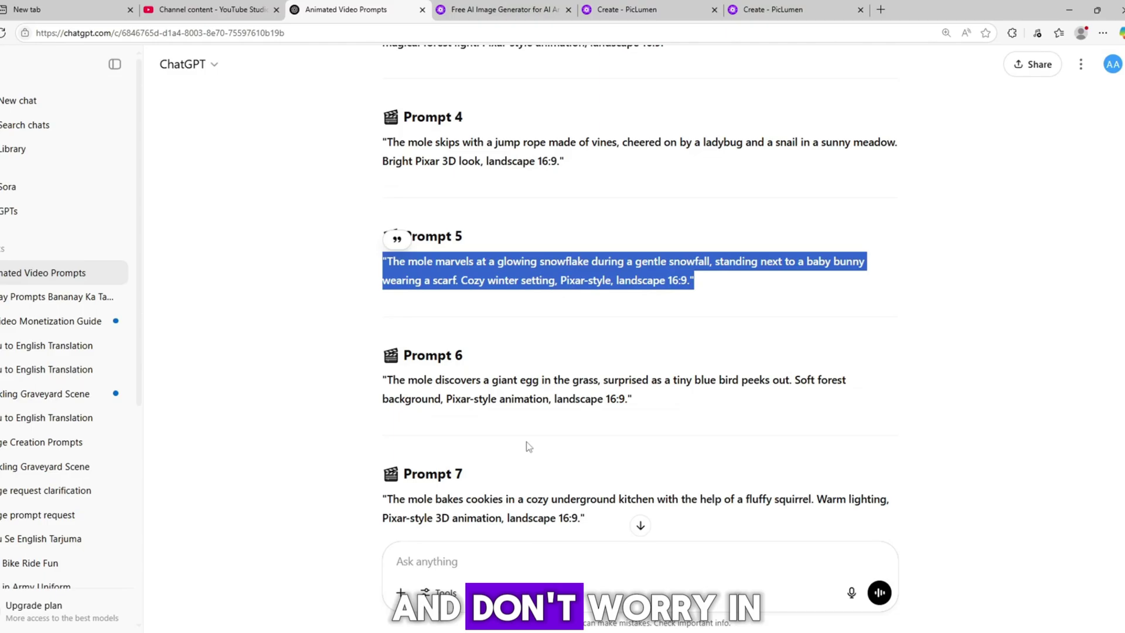
# - Select the giant egg and cookie-baking prompts and generate the cookie-baking kitchen scene
pyautogui.click(657, 408)
pyautogui.moveTo(378, 399); pyautogui.dragTo(375, 387)
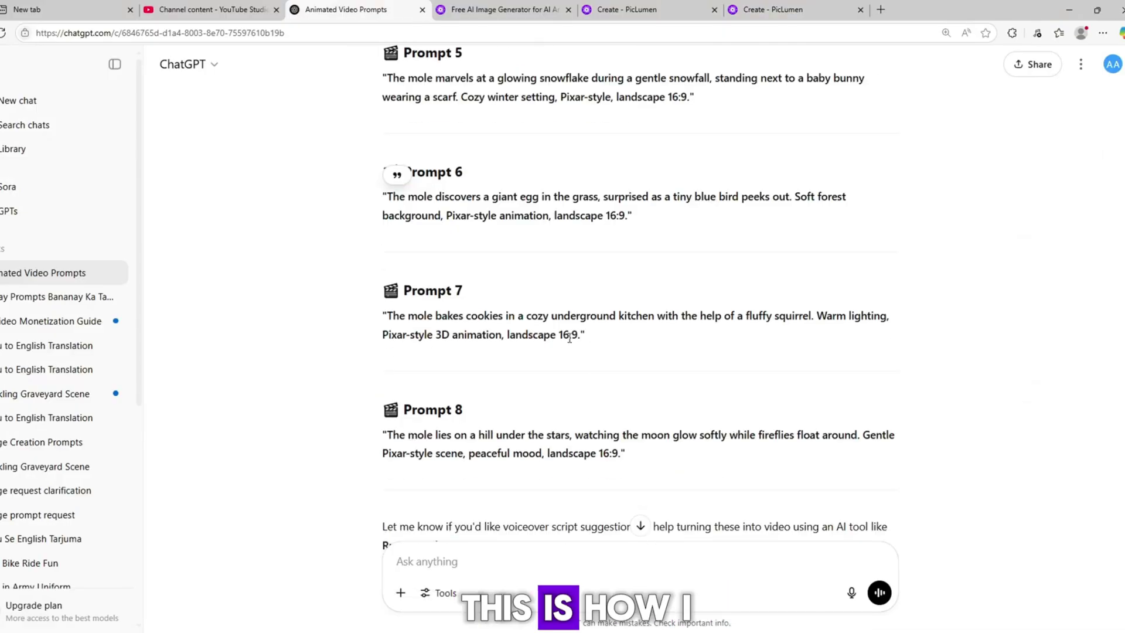
pyautogui.moveTo(584, 335); pyautogui.dragTo(324, 322)
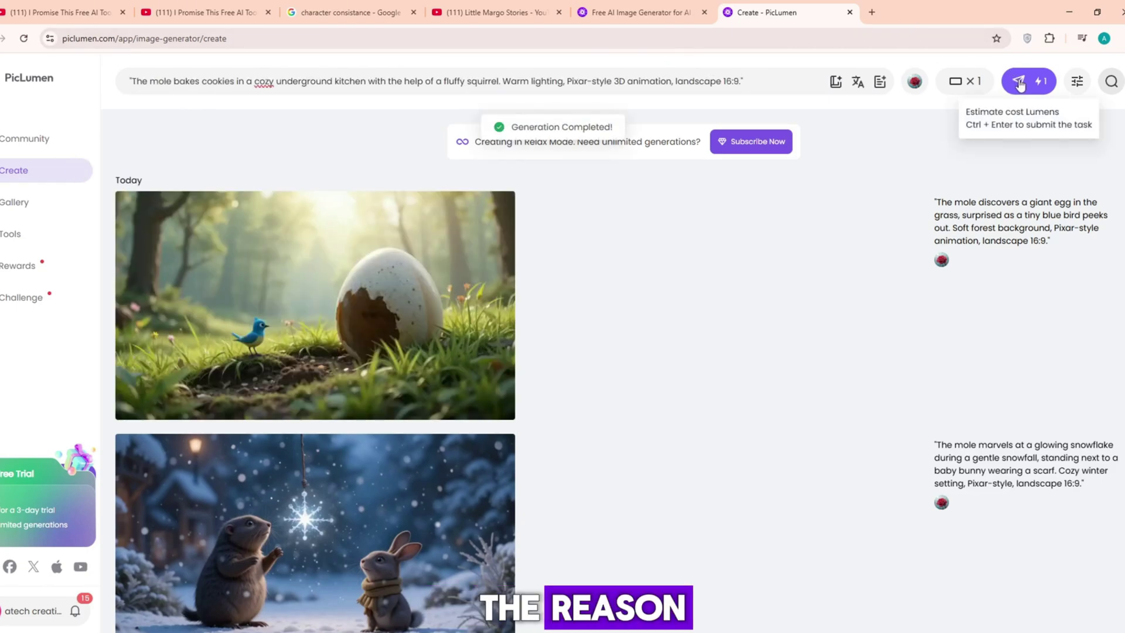
pyautogui.click(1019, 84)
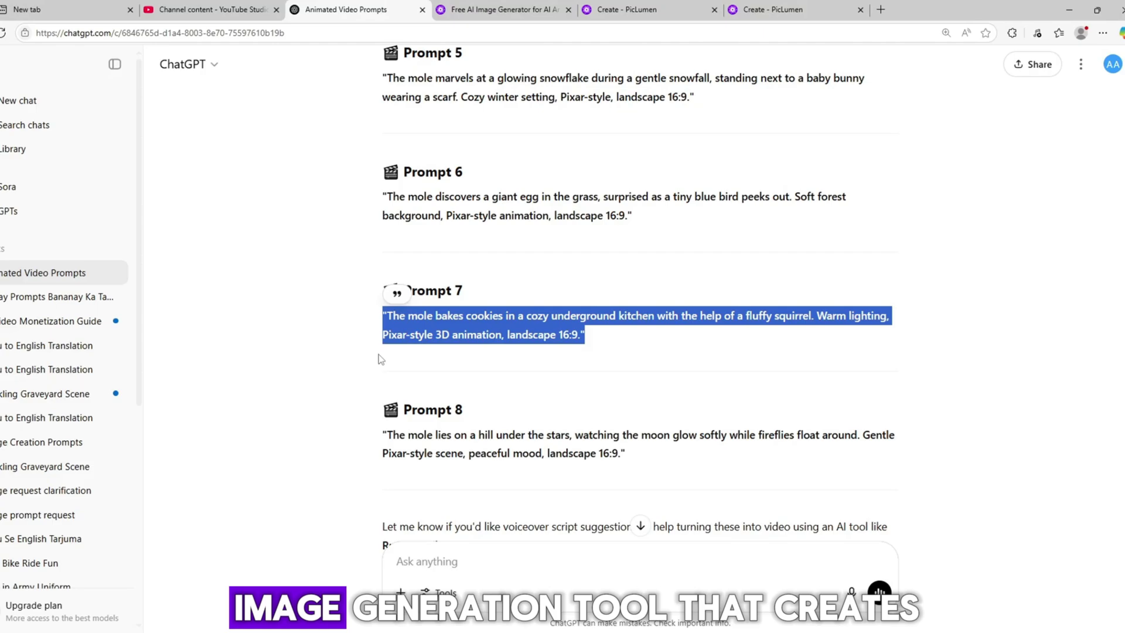
pyautogui.scroll(-1, 379, 358)
pyautogui.moveTo(626, 331); pyautogui.dragTo(382, 314)
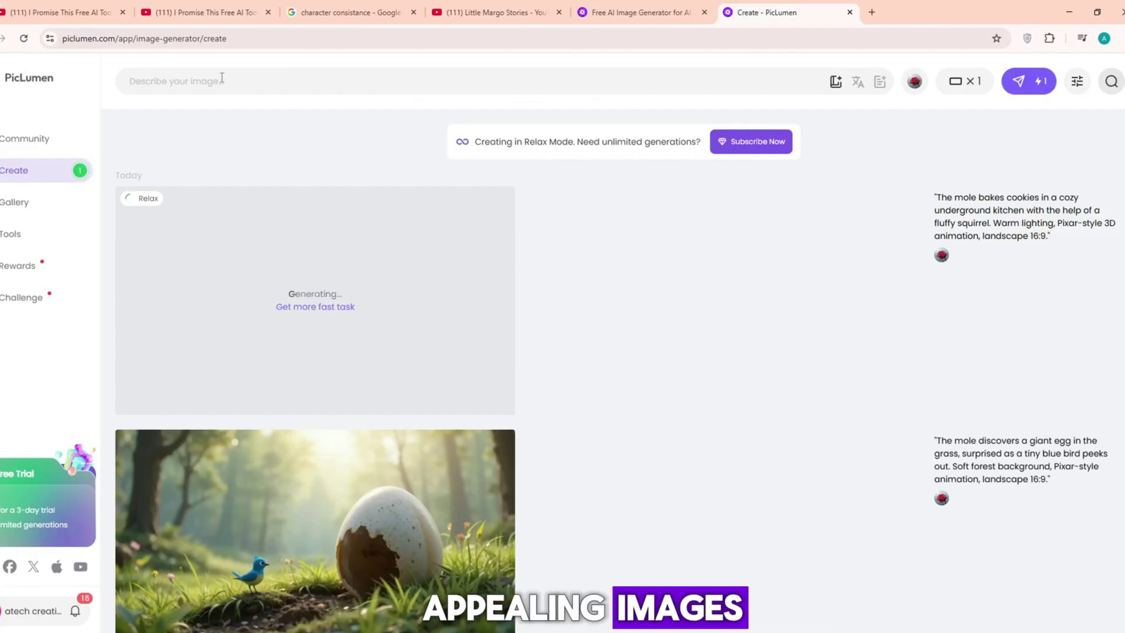
pyautogui.scroll(-6, 369, 287)
pyautogui.scroll(-5, 370, 288)
pyautogui.scroll(-2, 369, 288)
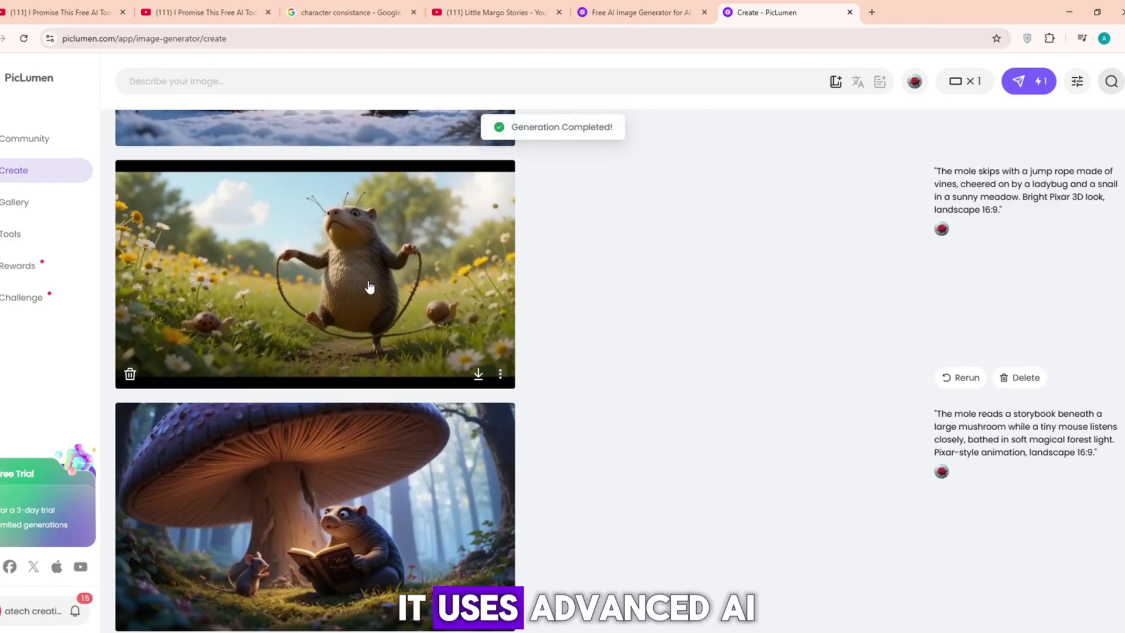
pyautogui.scroll(5, 369, 288)
pyautogui.scroll(5, 369, 288)
pyautogui.scroll(5, 369, 287)
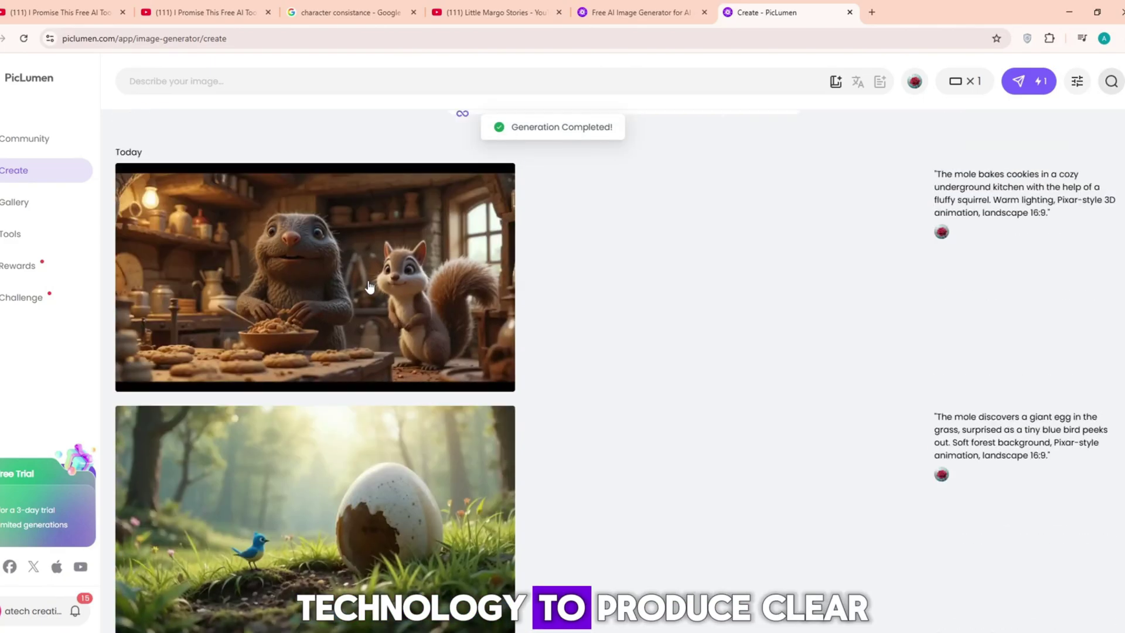
# - Copy the duckling cherry-tree prompt from ChatGPT again for resubmission in PicLumen
pyautogui.click(266, 79)
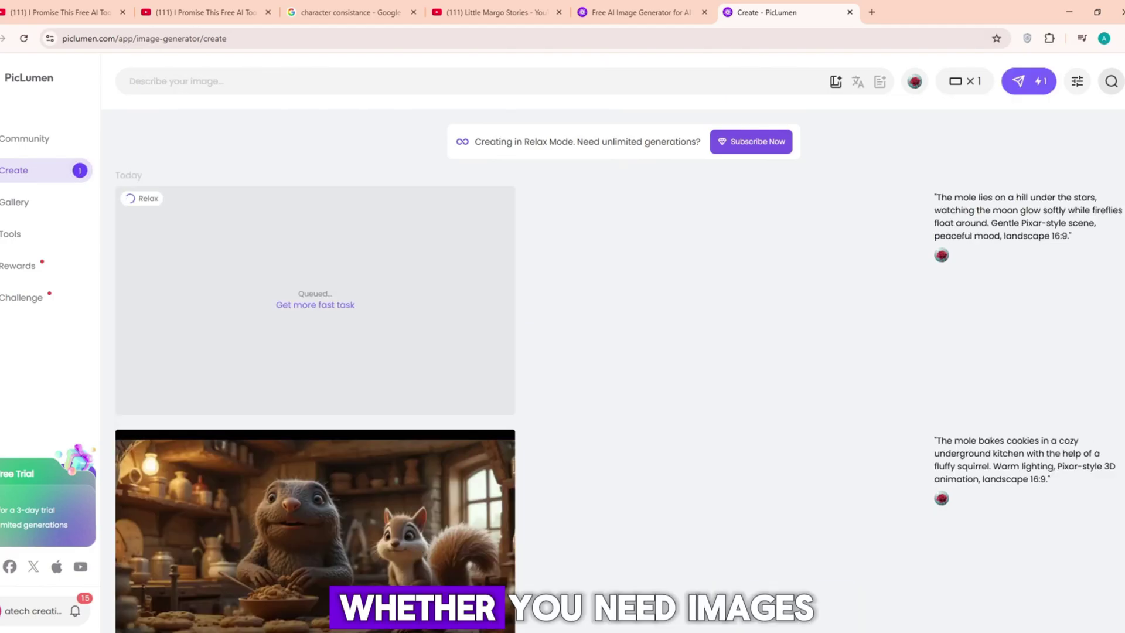
pyautogui.hotkey('alt', 'Tab')
pyautogui.scroll(5, 392, 432)
pyautogui.scroll(3, 391, 431)
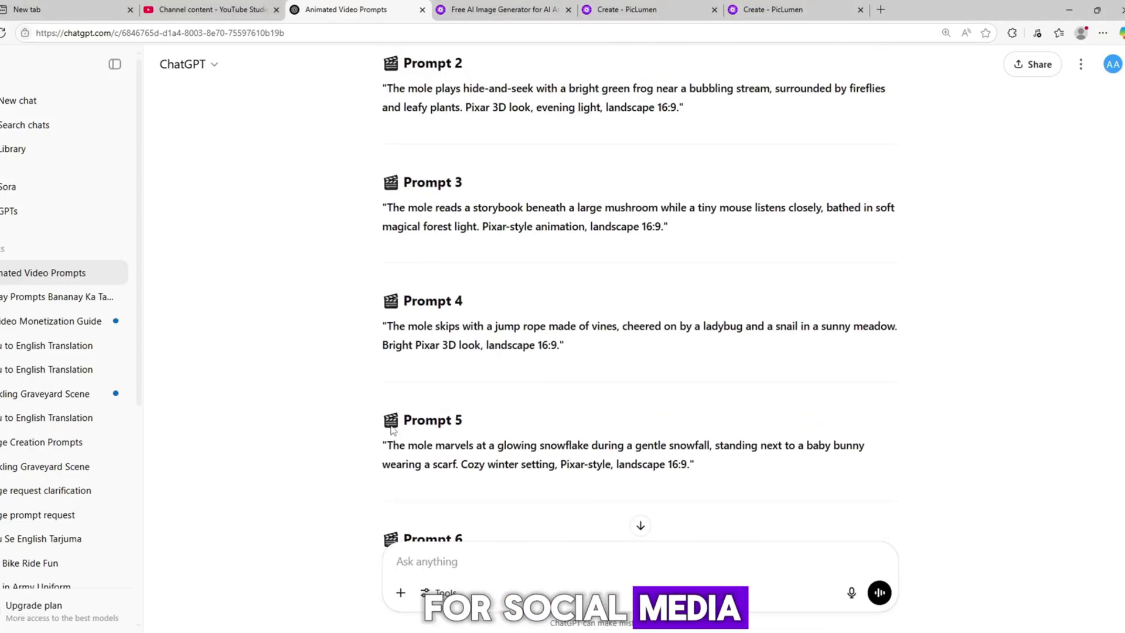
pyautogui.scroll(3, 390, 430)
pyautogui.scroll(2, 528, 307)
pyautogui.moveTo(444, 228); pyautogui.dragTo(383, 214)
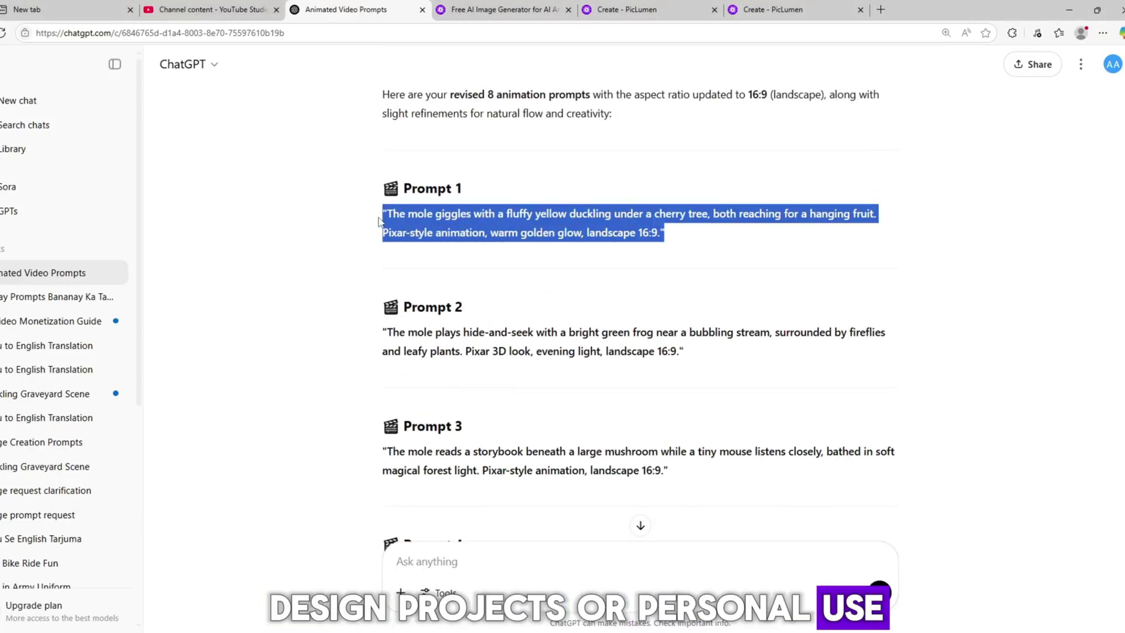
pyautogui.hotkey('ctrl', 'c')
pyautogui.hotkey('alt', 'Tab')
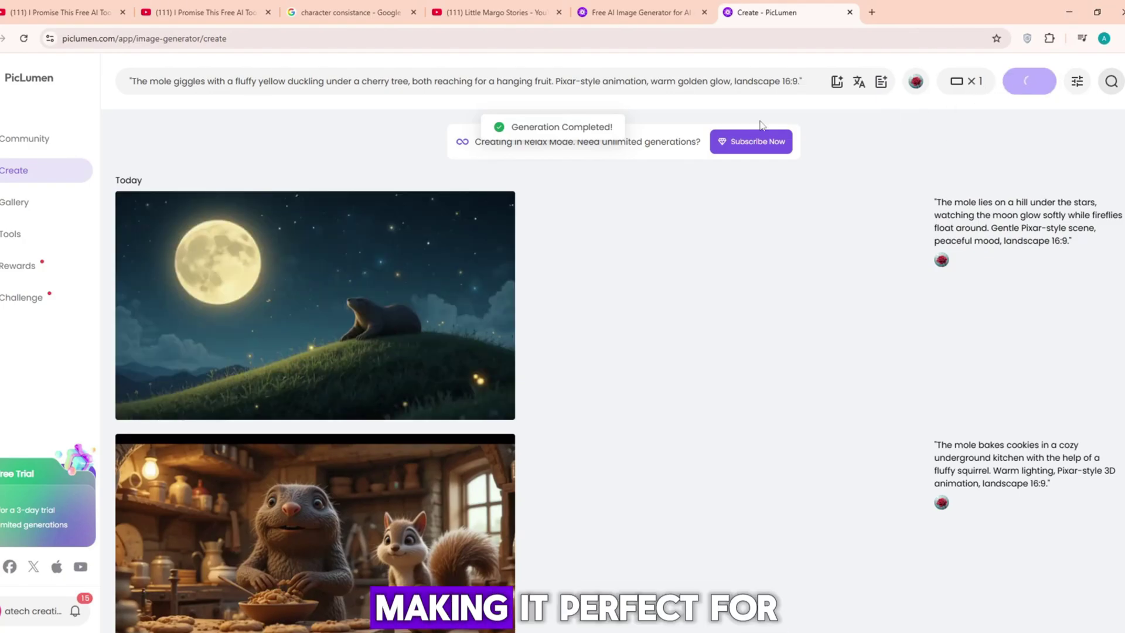
pyautogui.scroll(-3, 422, 340)
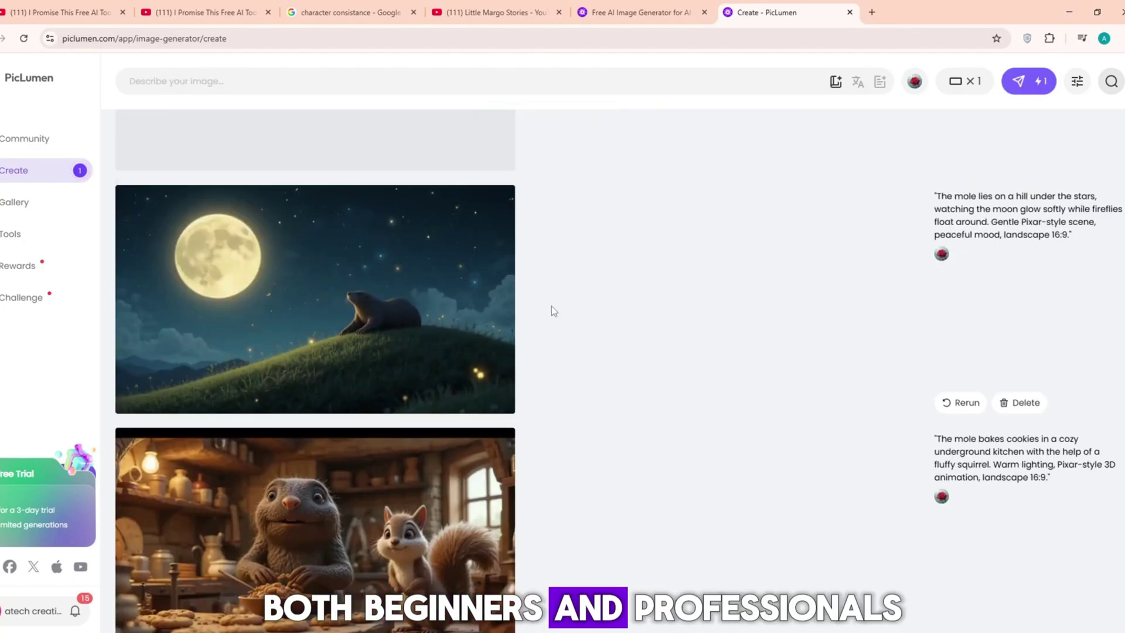
pyautogui.scroll(-3, 553, 305)
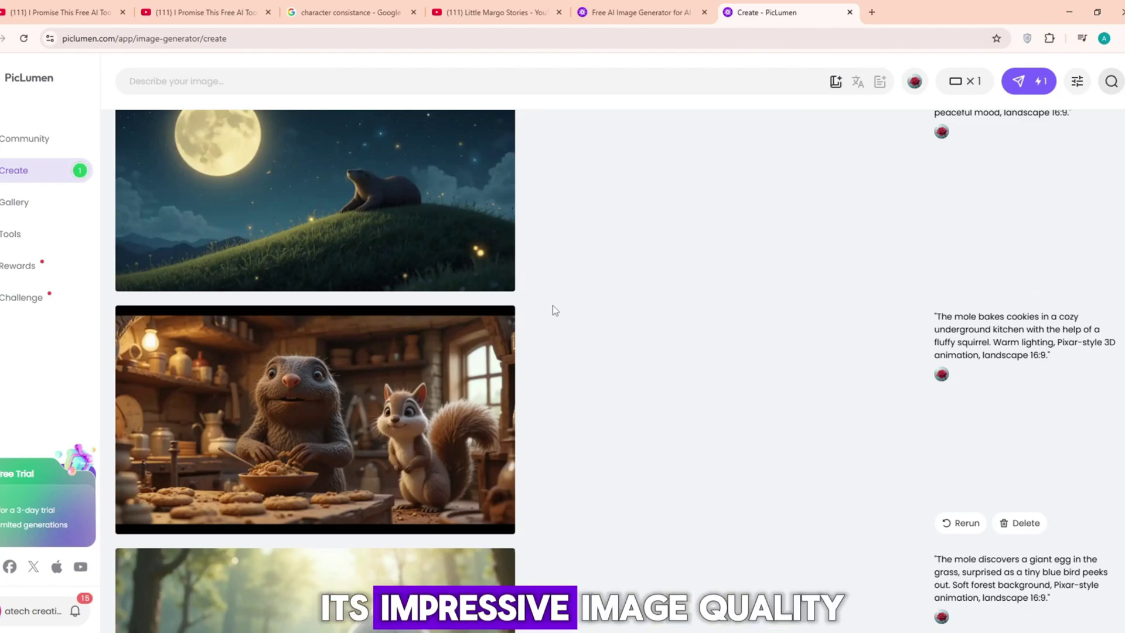
pyautogui.scroll(-5, 553, 306)
pyautogui.scroll(-4, 701, 357)
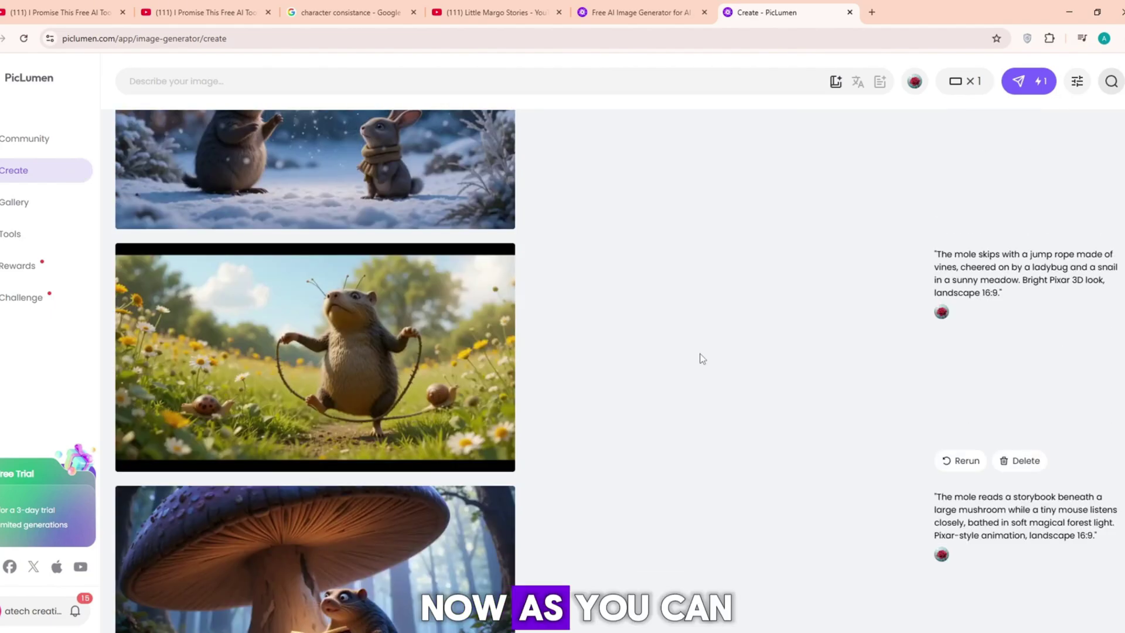
pyautogui.scroll(-3, 700, 357)
pyautogui.scroll(-3, 701, 356)
pyautogui.scroll(1, 700, 356)
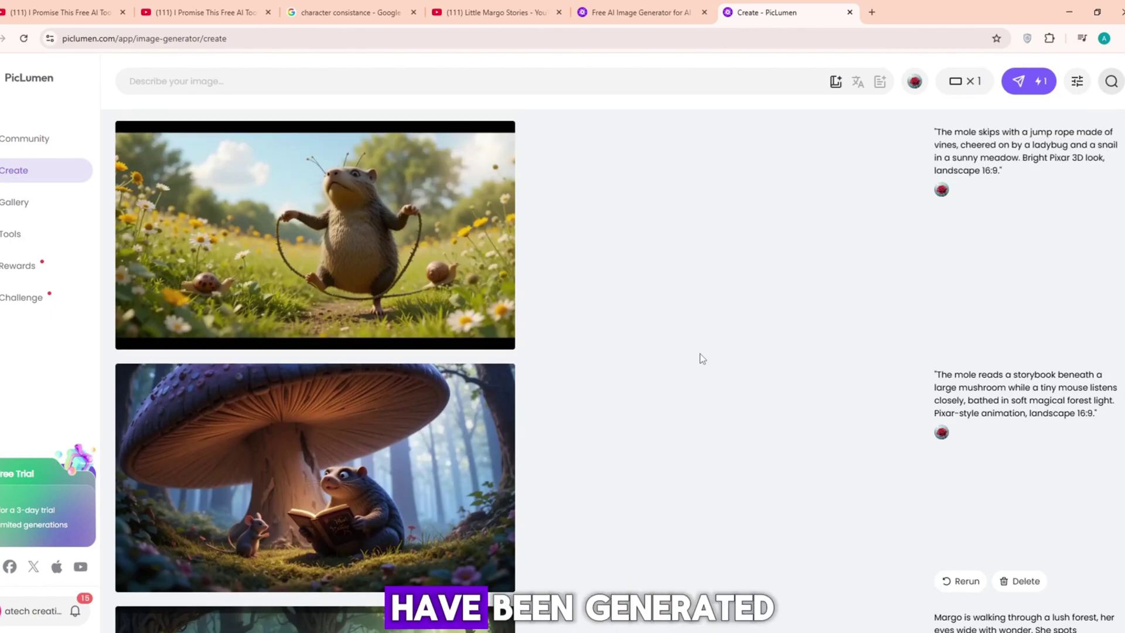
pyautogui.scroll(-1, 701, 357)
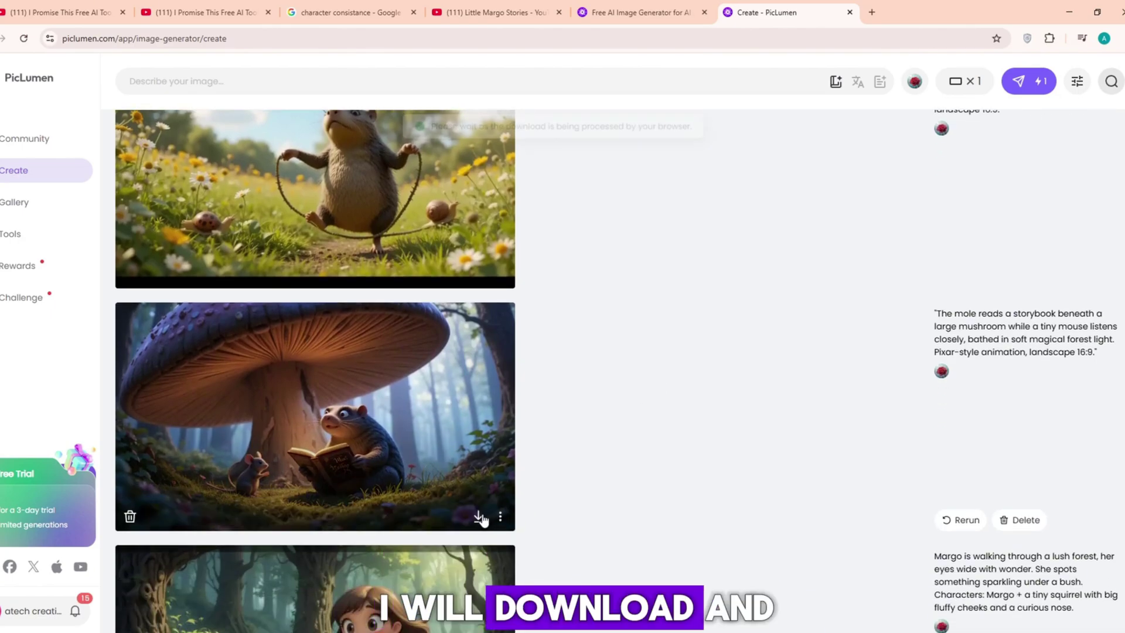
pyautogui.scroll(3, 480, 492)
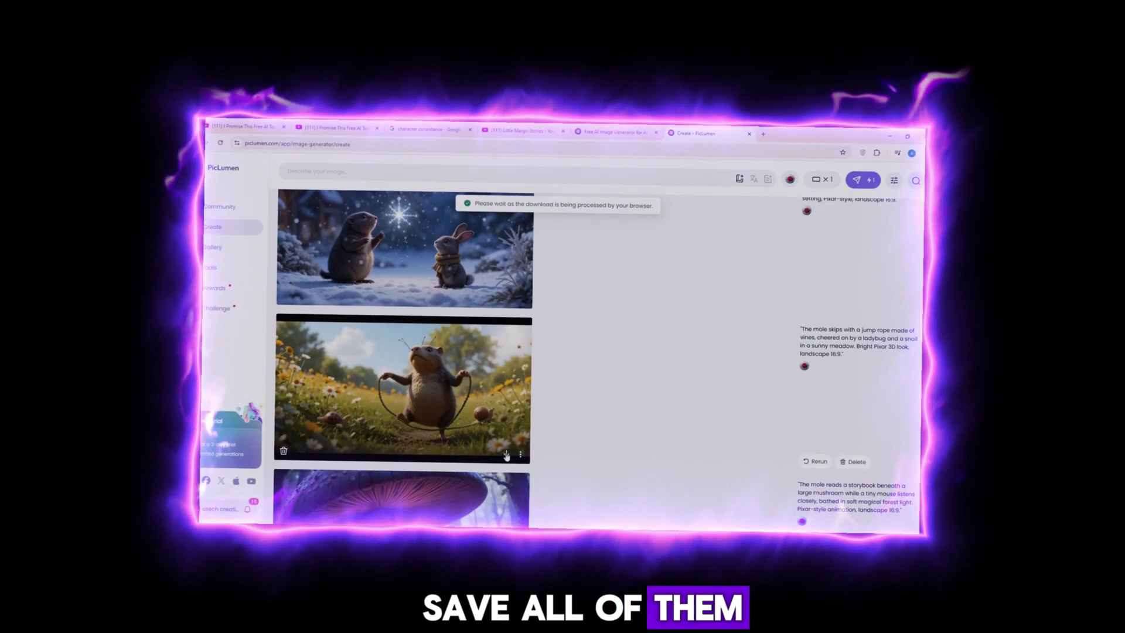
pyautogui.scroll(1, 508, 432)
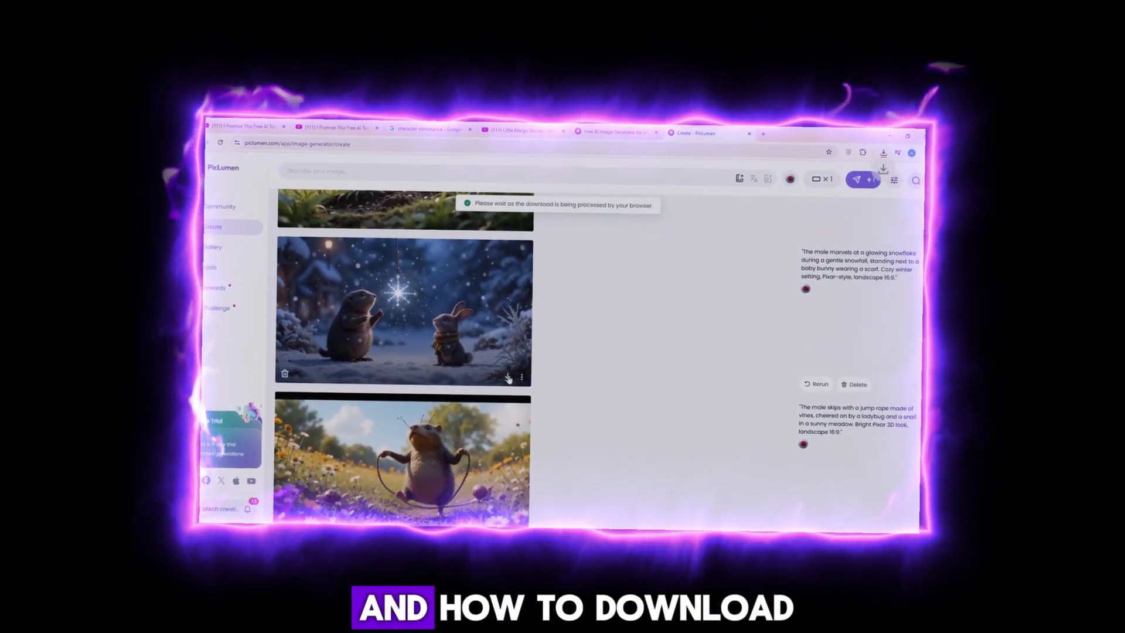
# - Download the snowy mole-and-bunny image from PicLumen
pyautogui.click(491, 368)
pyautogui.scroll(2, 491, 367)
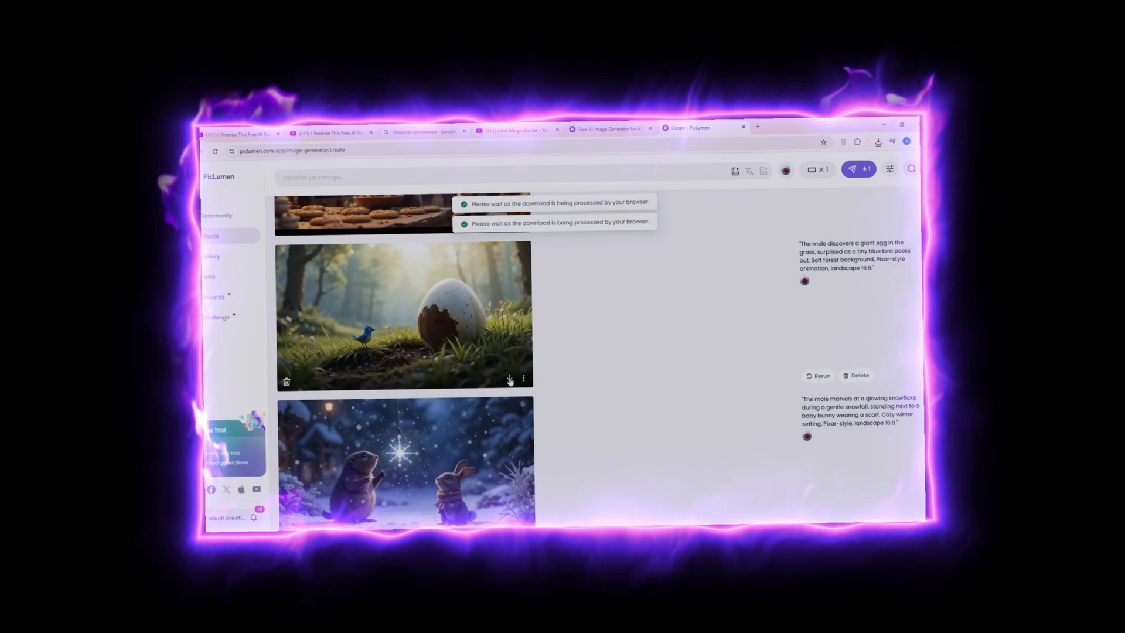
pyautogui.scroll(2, 491, 365)
pyautogui.scroll(2, 500, 343)
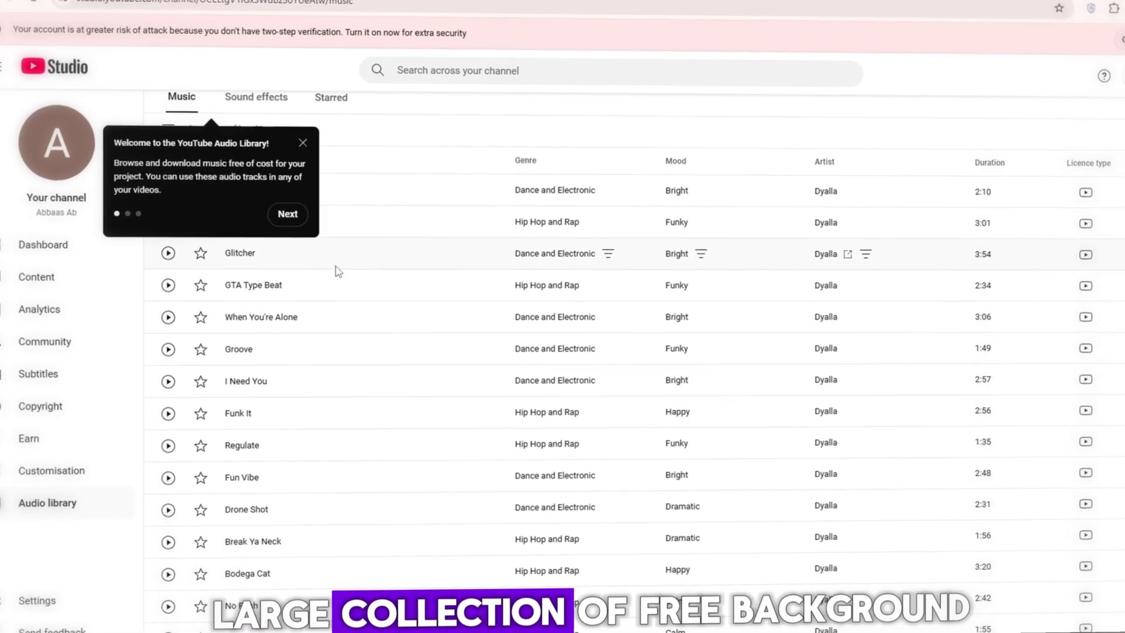
# - Filter the Audio Library music by 'SAD' and preview a matching track
pyautogui.click(299, 127)
pyautogui.write('SAFD')
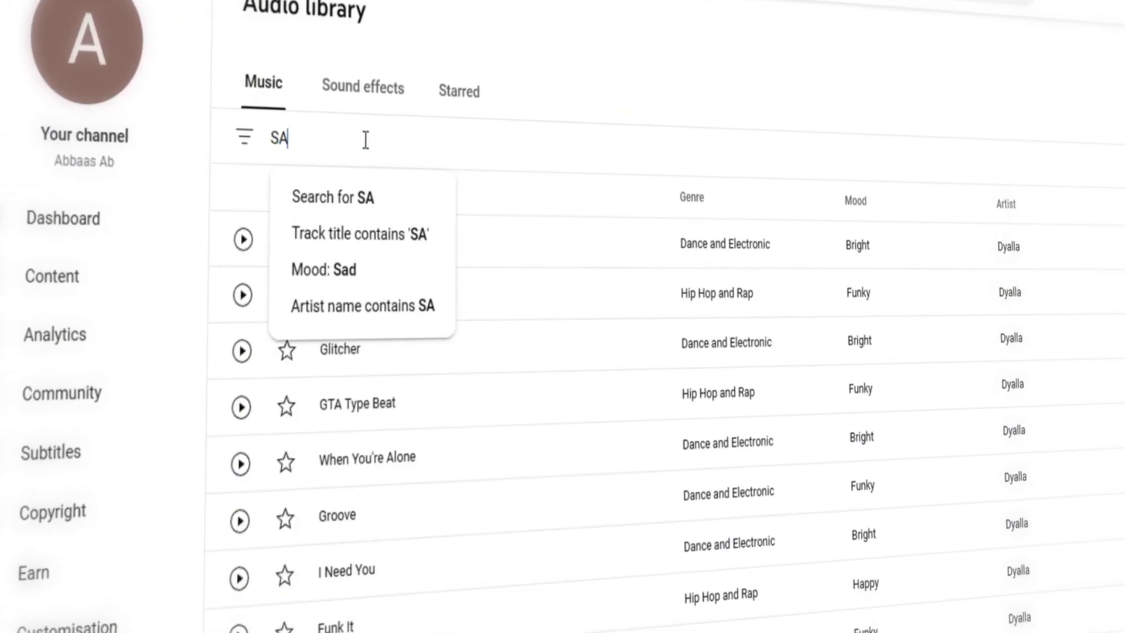
pyautogui.press('BackSpace')
pyautogui.press('BackSpace')
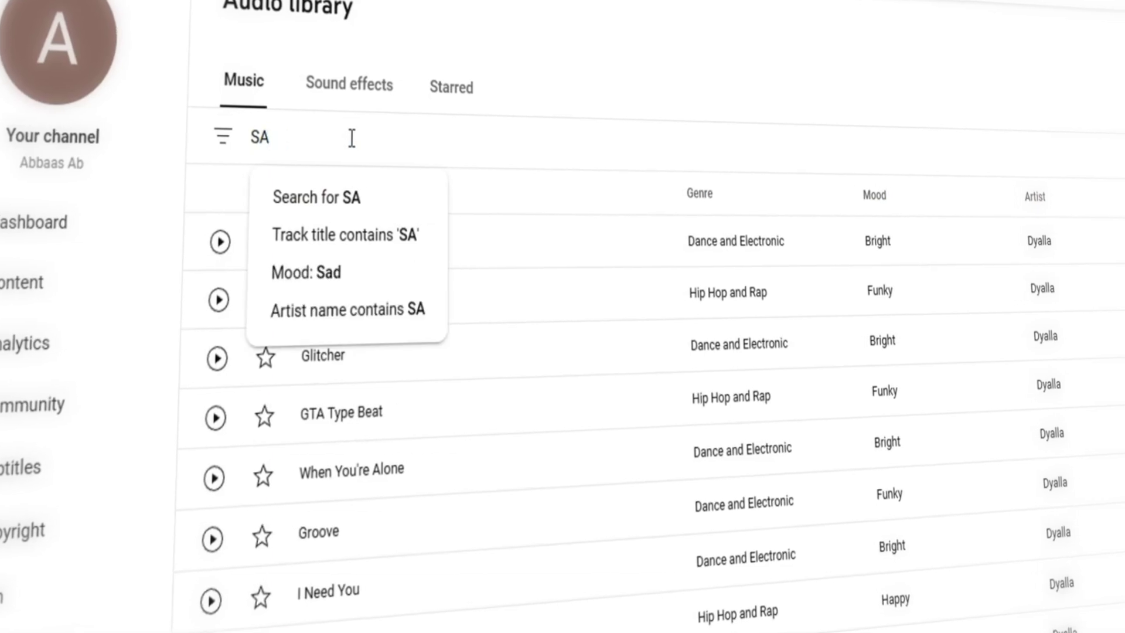
pyautogui.write('Contains SAD')
pyautogui.press('Return')
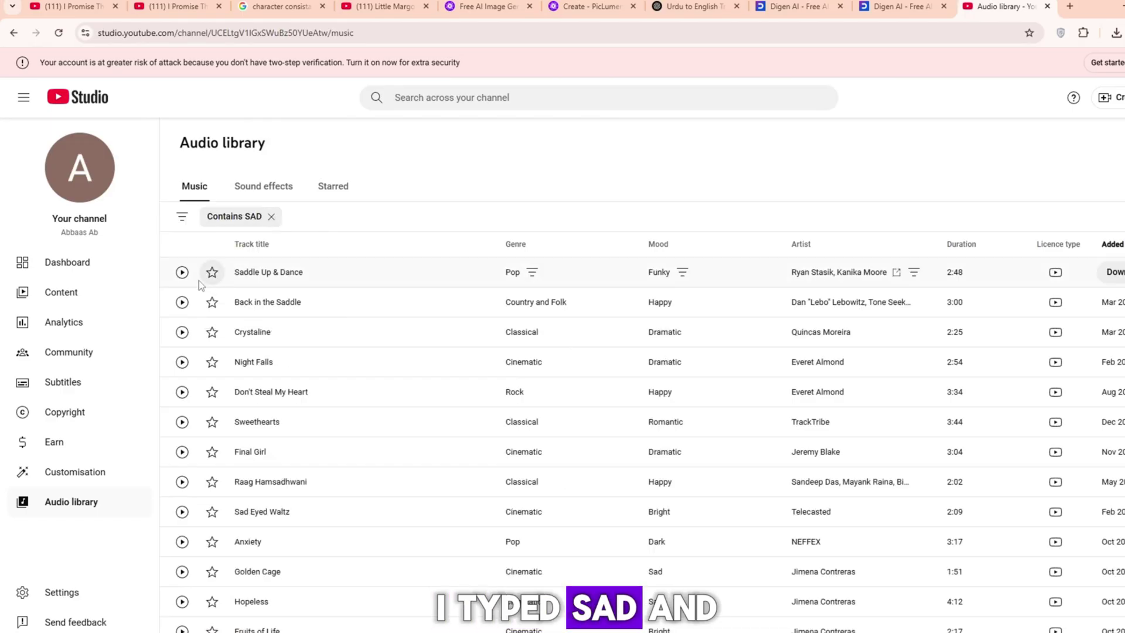
pyautogui.click(182, 271)
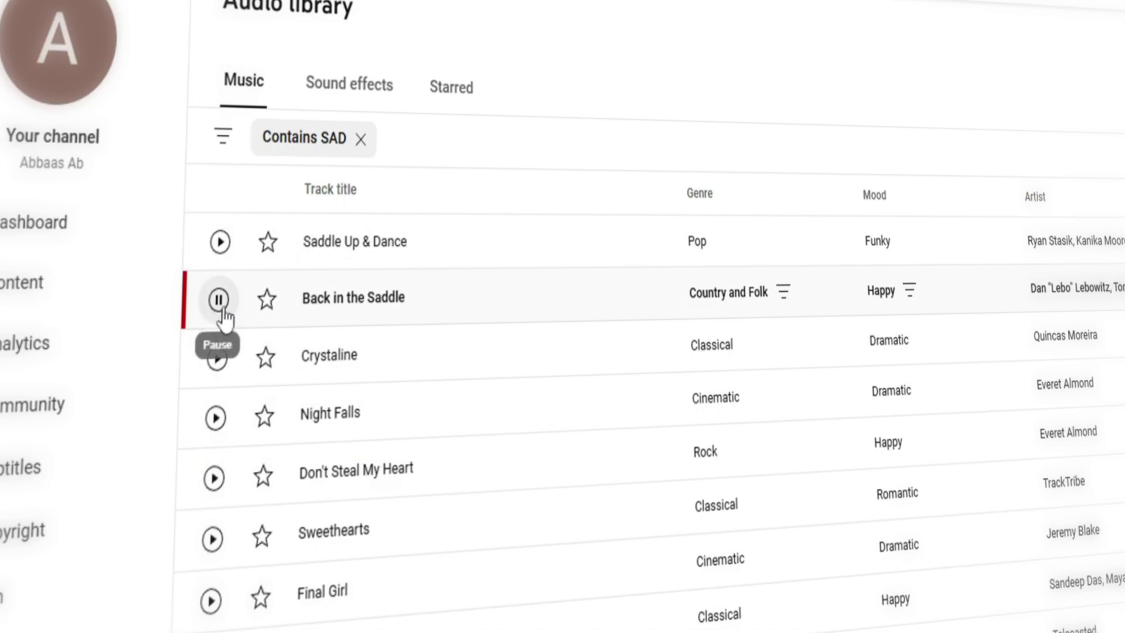
# - Apply a 'CARTOON' search filter to the Audio Library music list
pyautogui.click(359, 141)
pyautogui.write('CART')
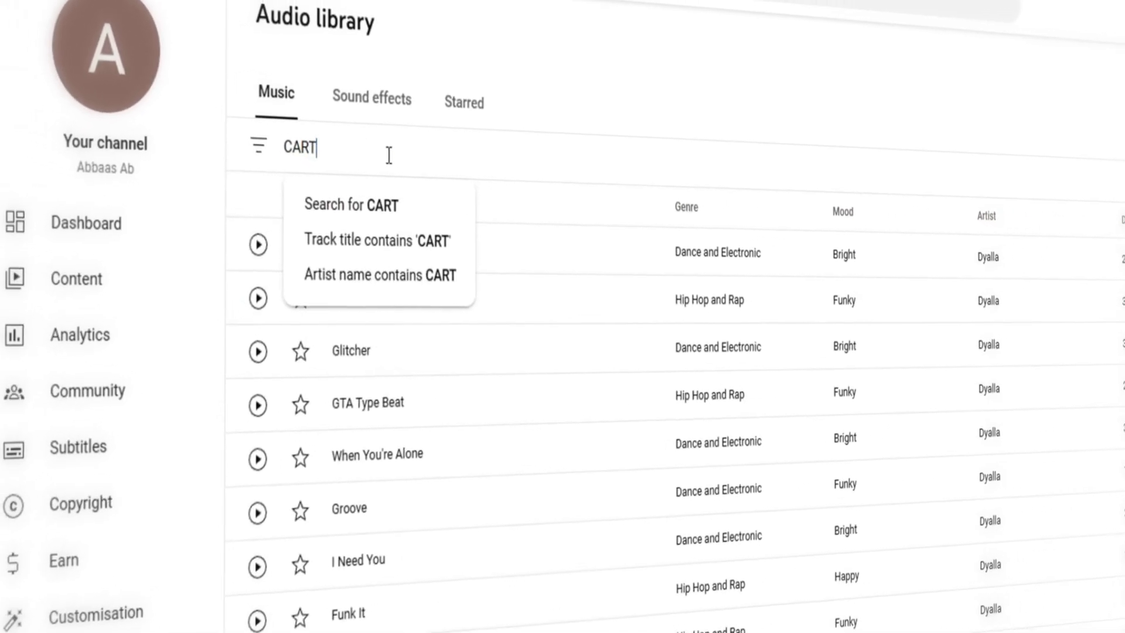
pyautogui.write('OON')
pyautogui.press('Return')
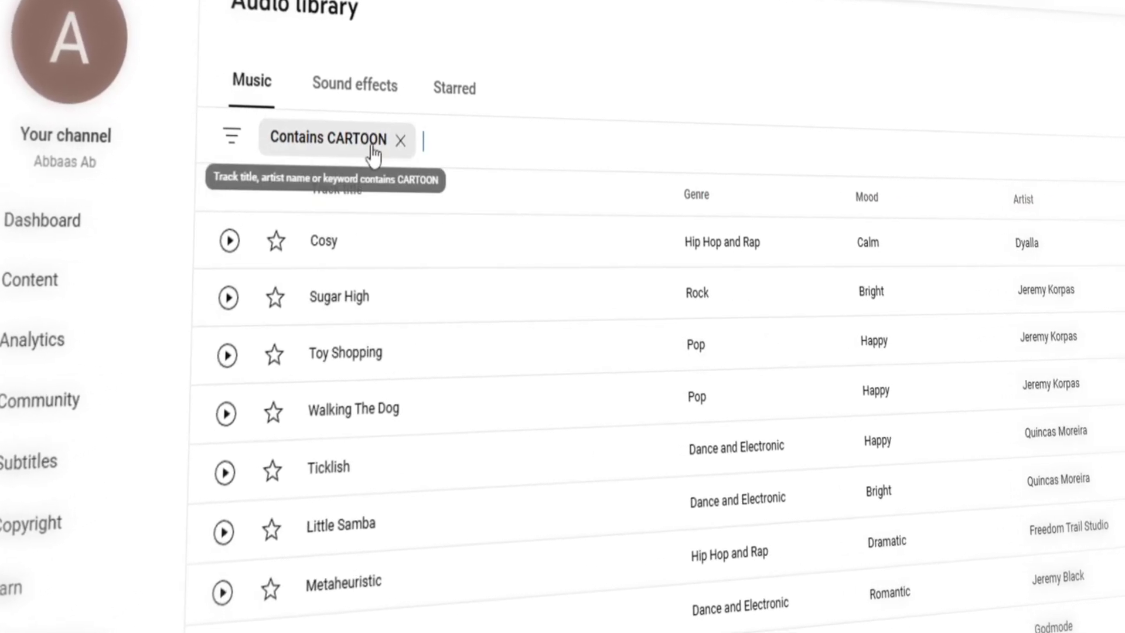
pyautogui.scroll(-3, 352, 563)
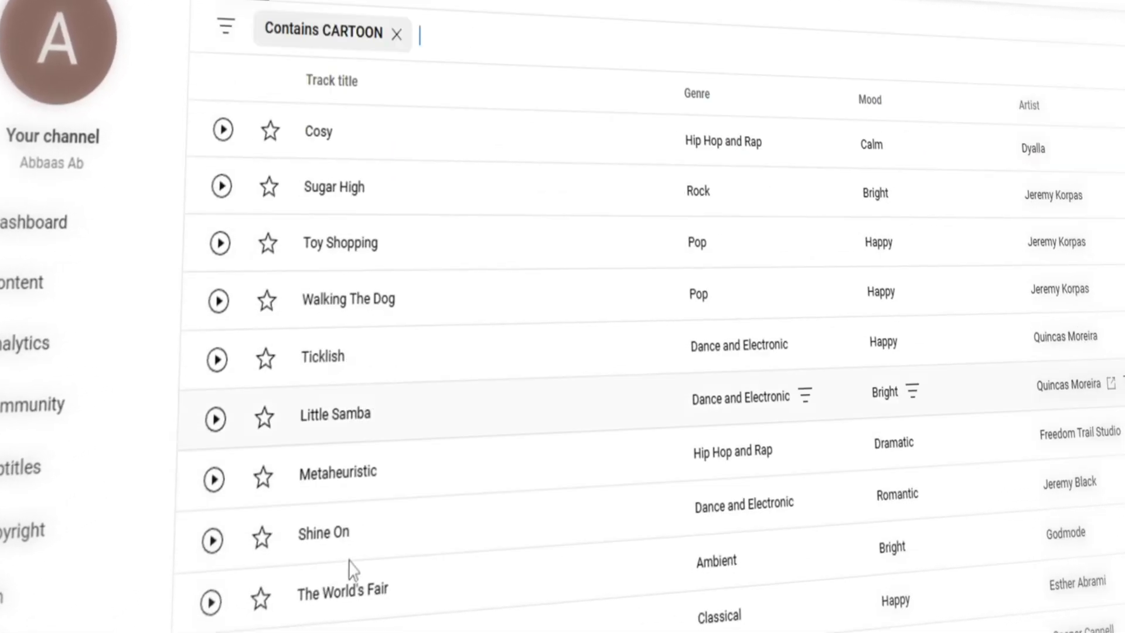
pyautogui.scroll(-3, 387, 597)
pyautogui.scroll(-2, 391, 606)
pyautogui.scroll(-2, 394, 610)
pyautogui.scroll(-3, 395, 609)
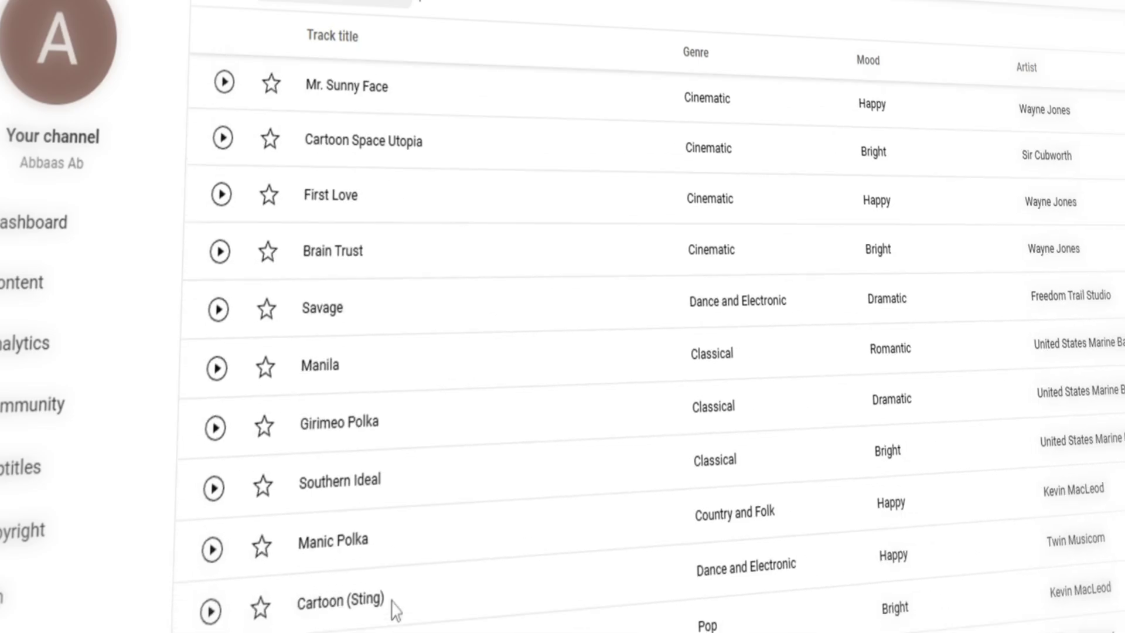
pyautogui.scroll(2, 394, 609)
pyautogui.scroll(3, 395, 606)
pyautogui.scroll(1, 387, 598)
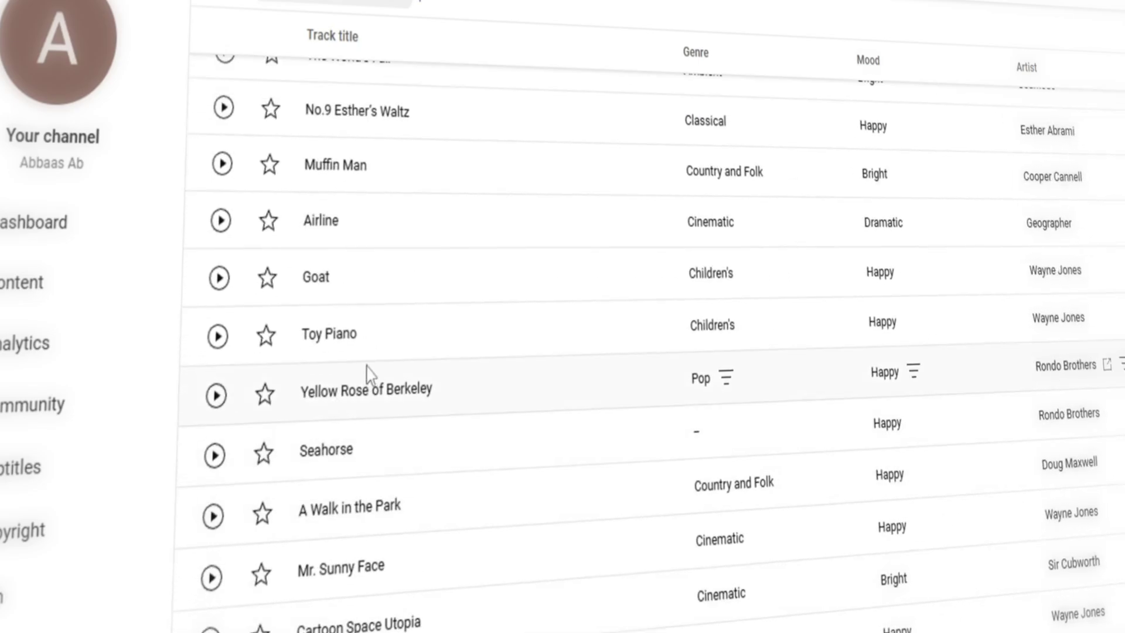
pyautogui.scroll(3, 369, 369)
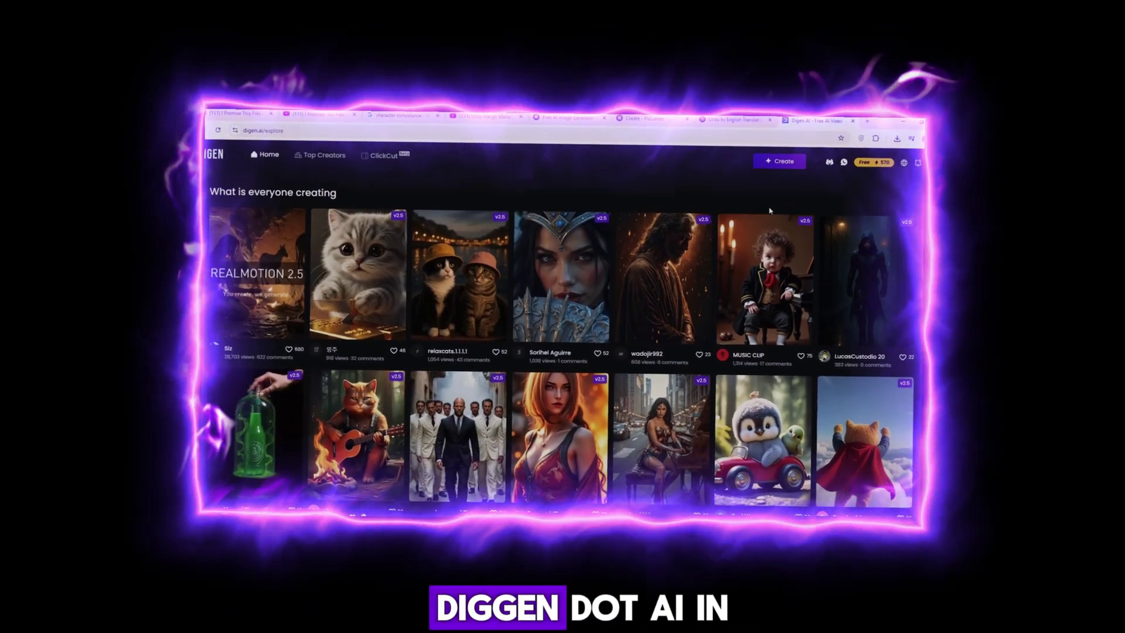
pyautogui.scroll(-5, 455, 392)
pyautogui.scroll(-3, 454, 393)
pyautogui.scroll(-3, 463, 366)
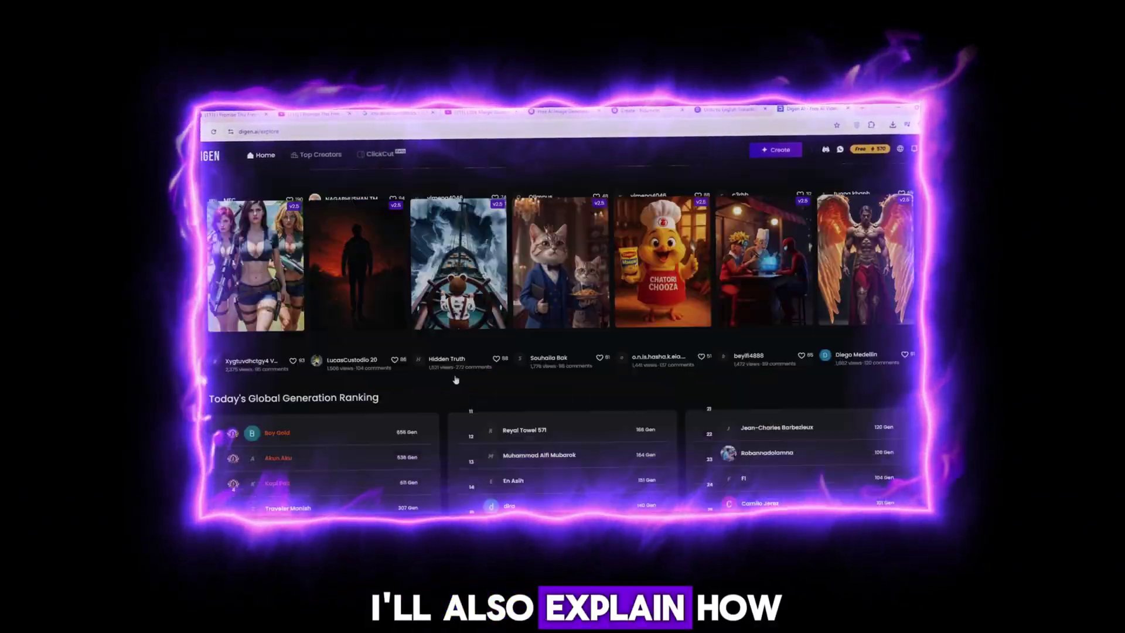
pyautogui.scroll(-3, 463, 367)
pyautogui.scroll(-4, 463, 367)
pyautogui.scroll(-4, 464, 366)
pyautogui.scroll(-3, 454, 393)
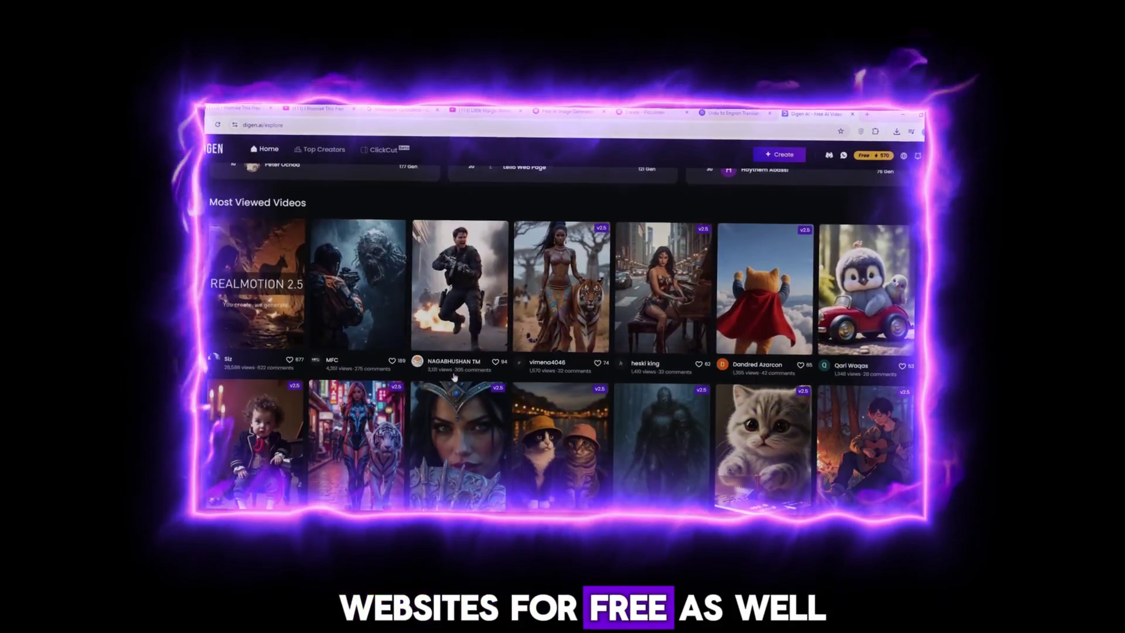
pyautogui.scroll(-3, 454, 393)
pyautogui.scroll(-4, 454, 393)
pyautogui.scroll(-3, 454, 393)
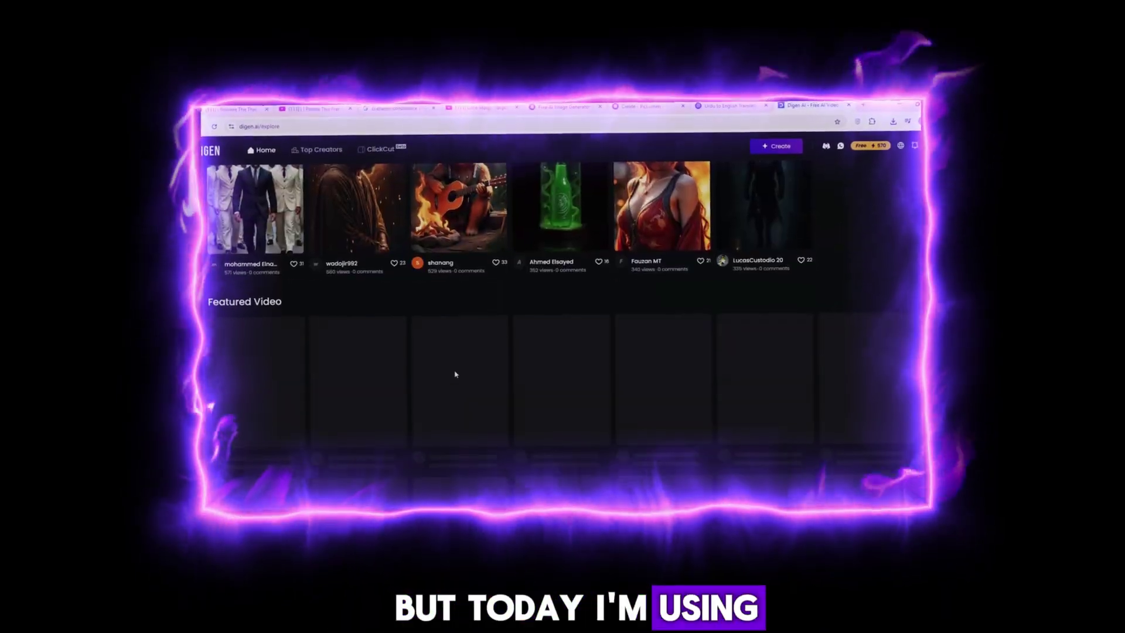
pyautogui.scroll(-5, 455, 393)
pyautogui.scroll(-2, 395, 425)
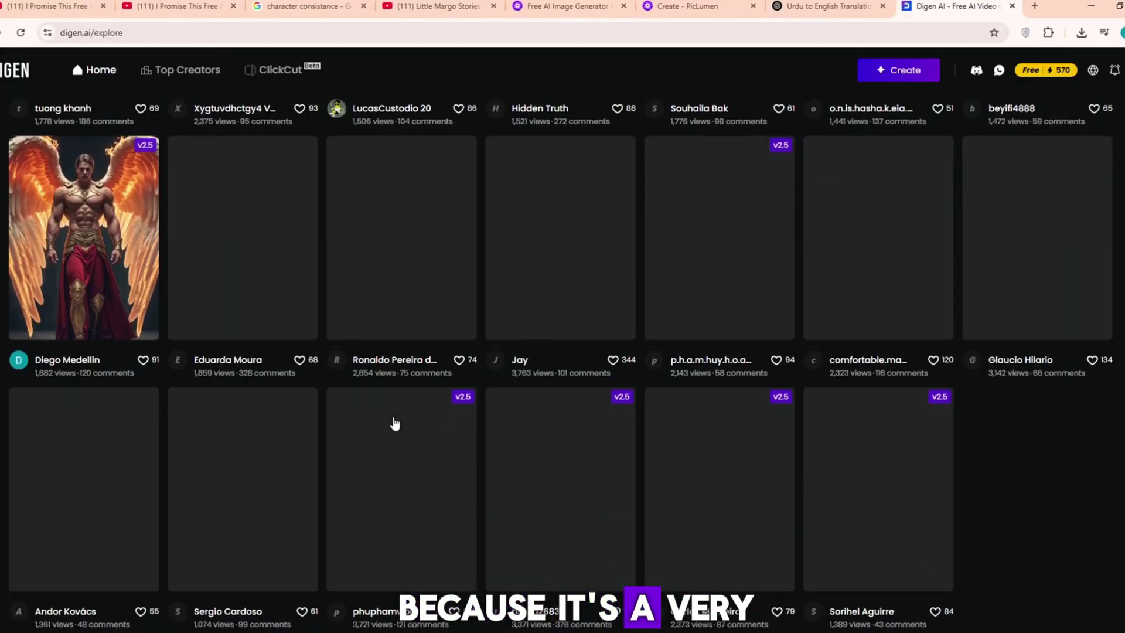
pyautogui.scroll(-1, 394, 424)
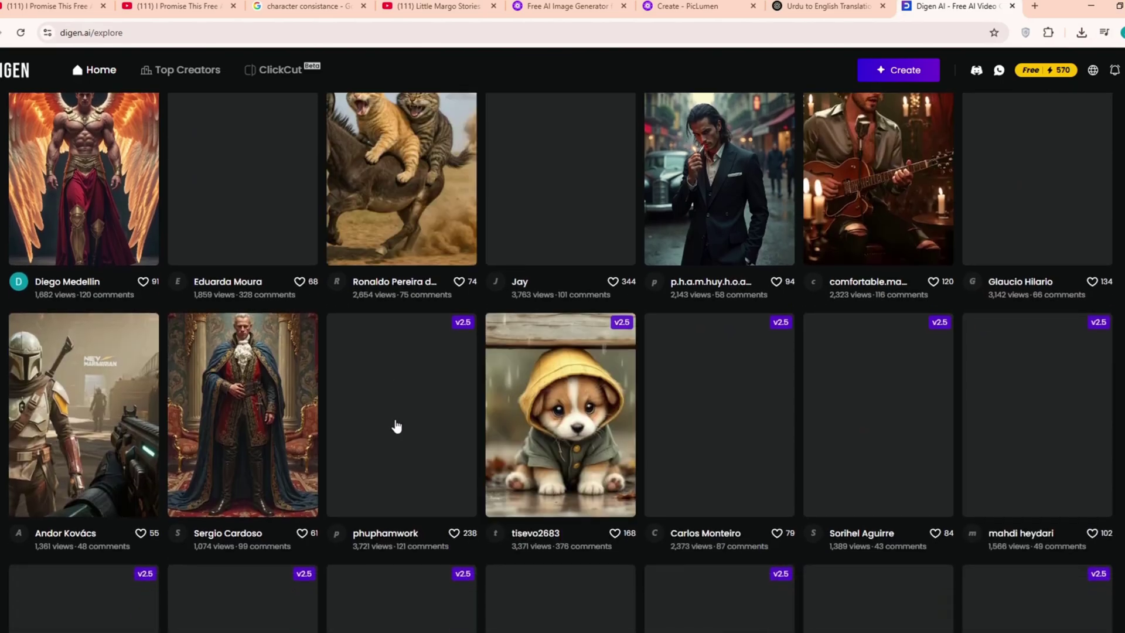
pyautogui.scroll(-3, 394, 424)
pyautogui.scroll(3, 395, 425)
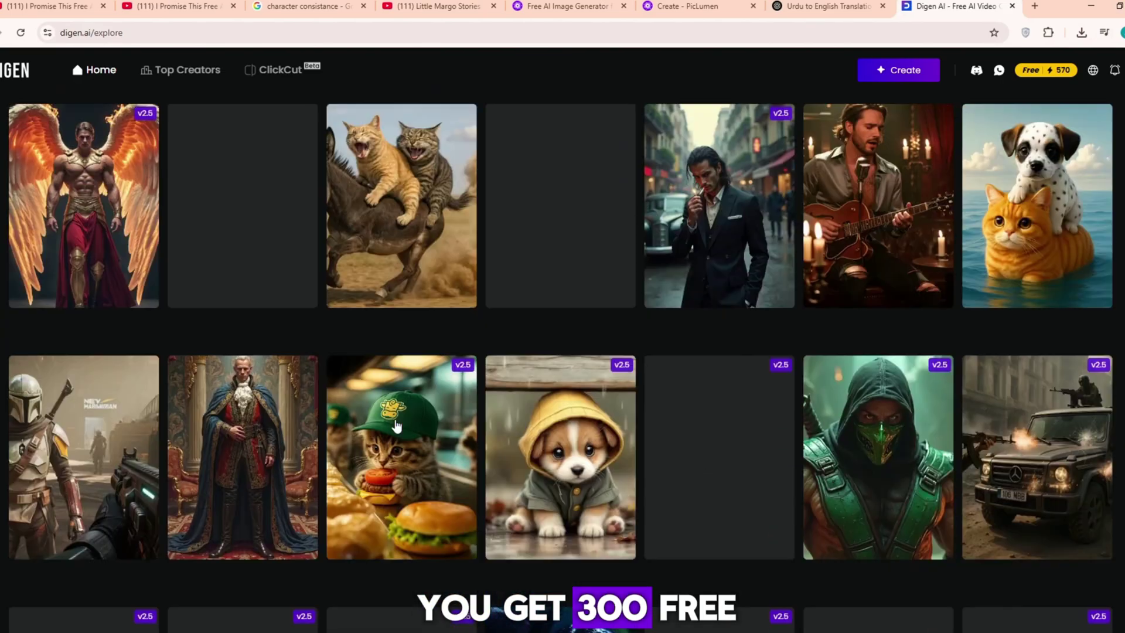
pyautogui.scroll(5, 394, 424)
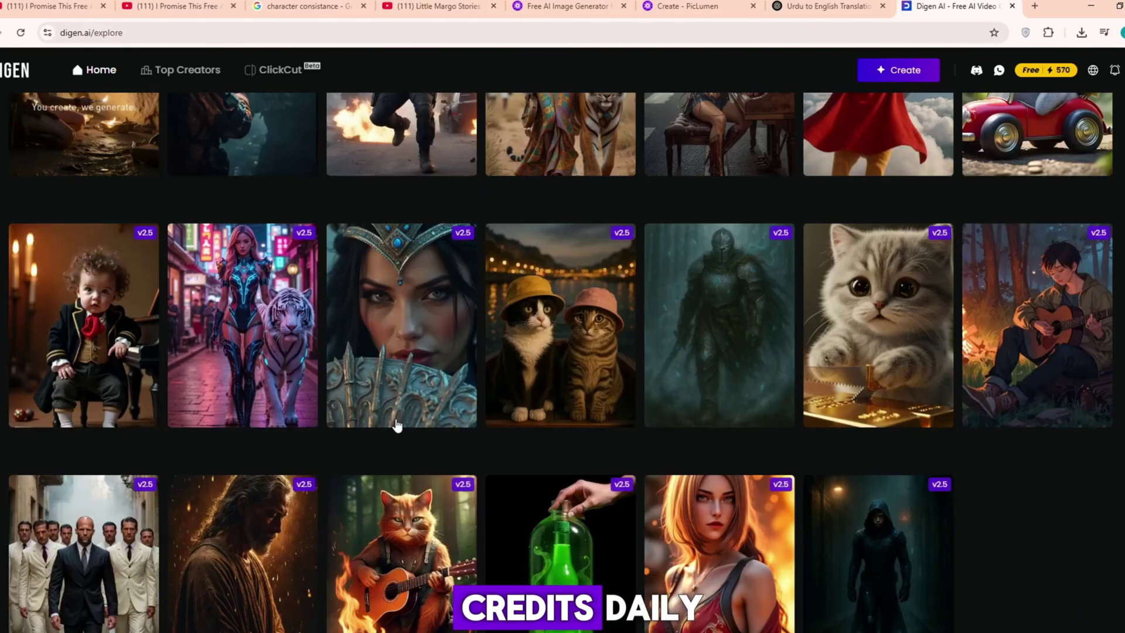
pyautogui.scroll(5, 395, 424)
pyautogui.scroll(-3, 395, 425)
pyautogui.scroll(-2, 394, 425)
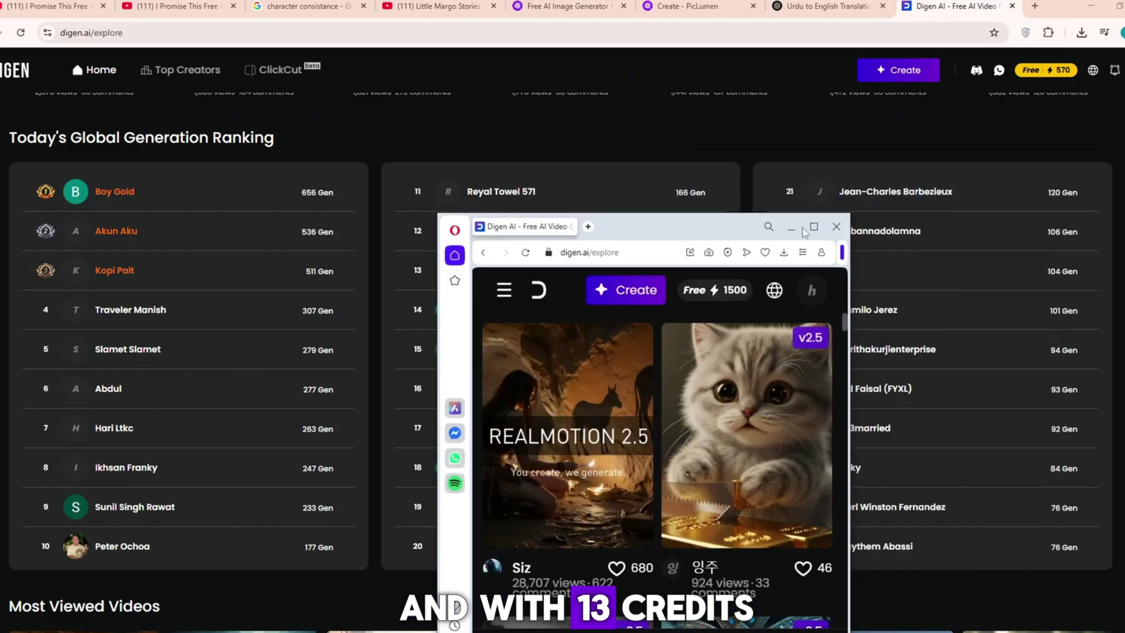
# - Maximize the Digen AI browser windows and start a photo upload on the video generator
pyautogui.doubleClick(672, 231)
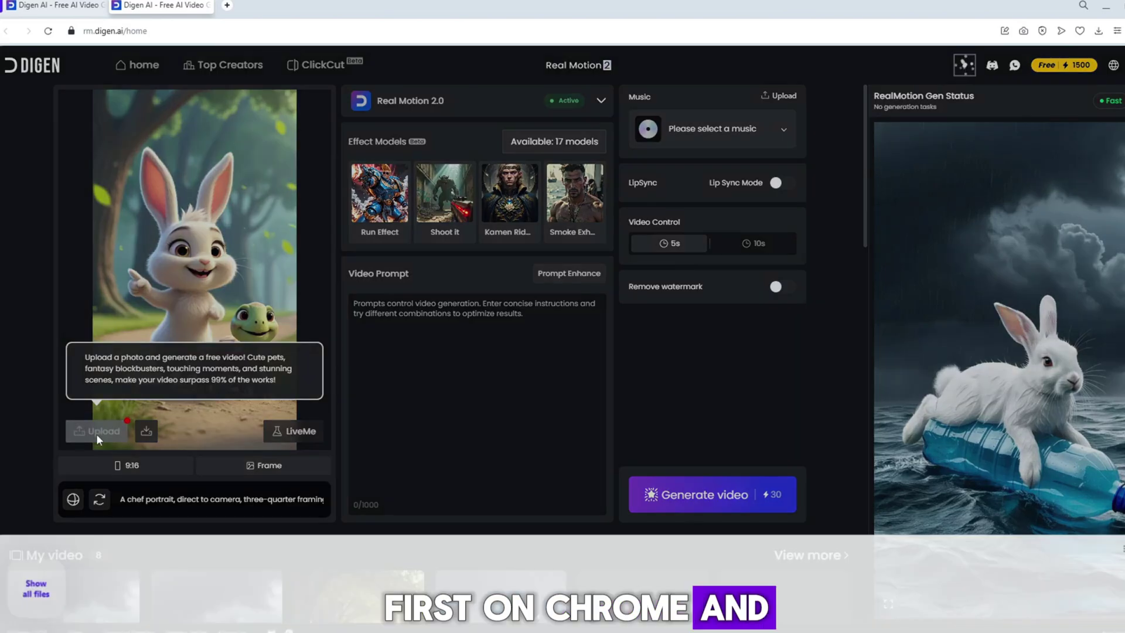
pyautogui.click(96, 433)
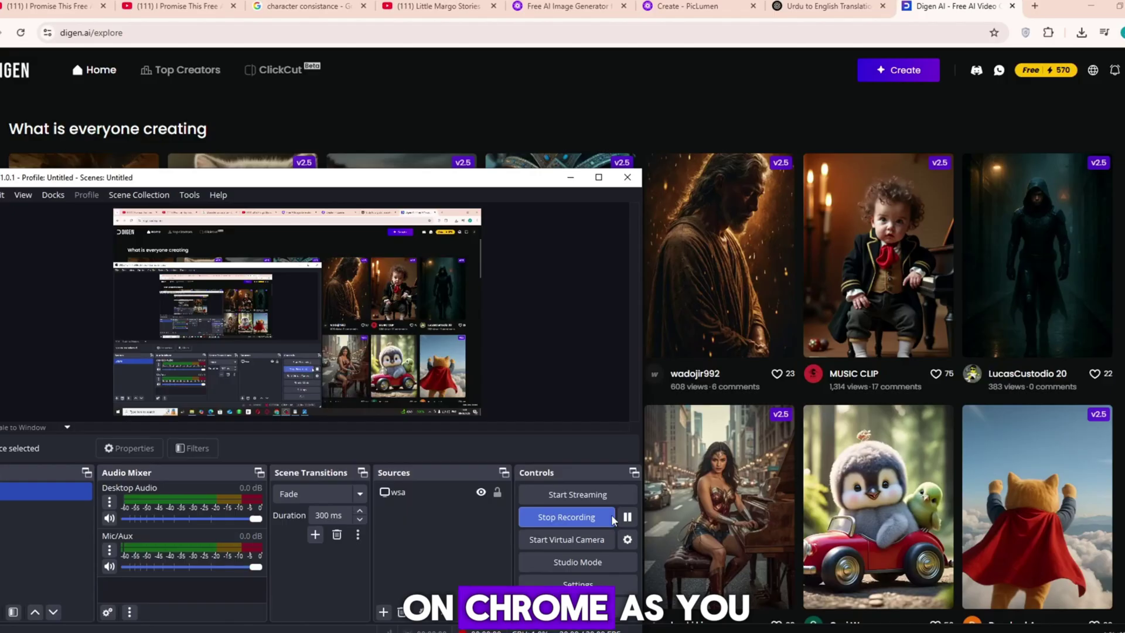
pyautogui.click(571, 176)
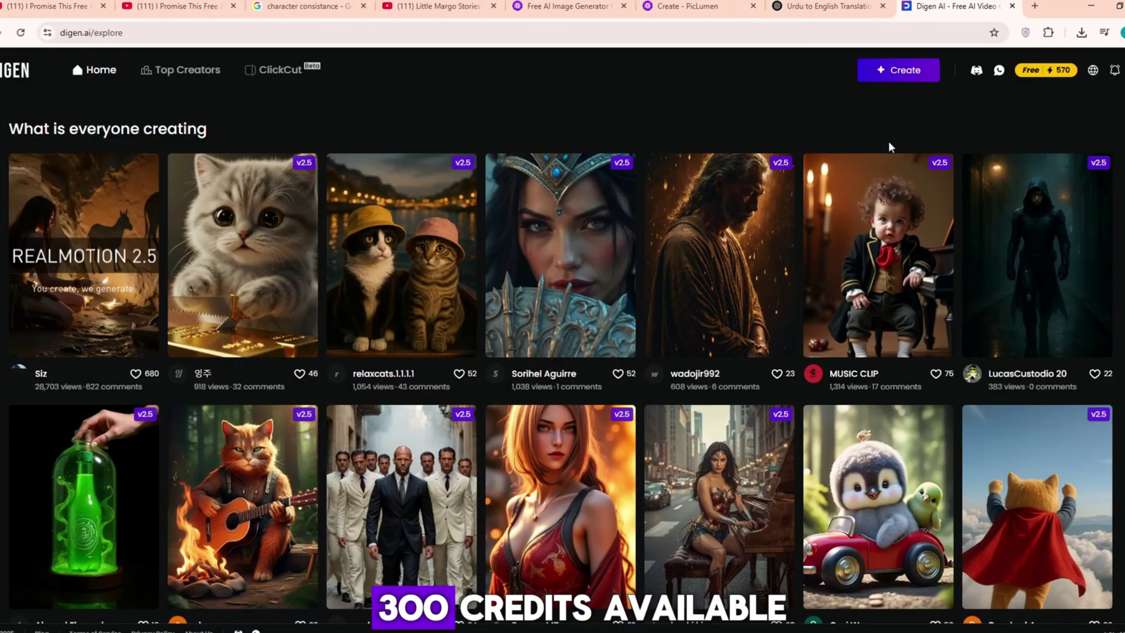
pyautogui.scroll(-5, 534, 227)
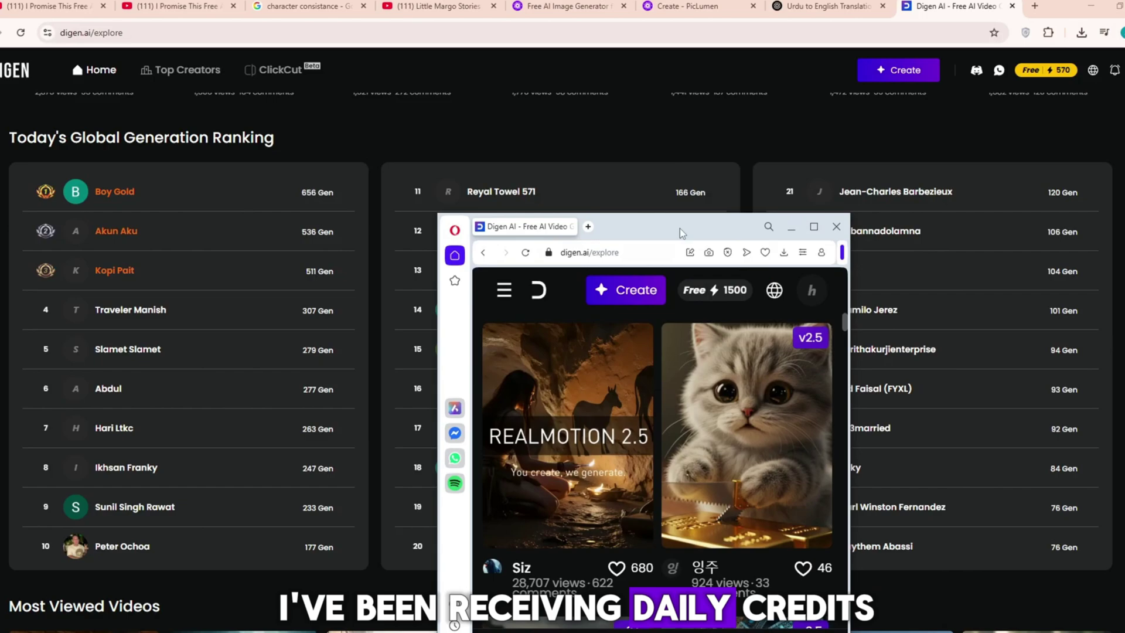
pyautogui.doubleClick(679, 228)
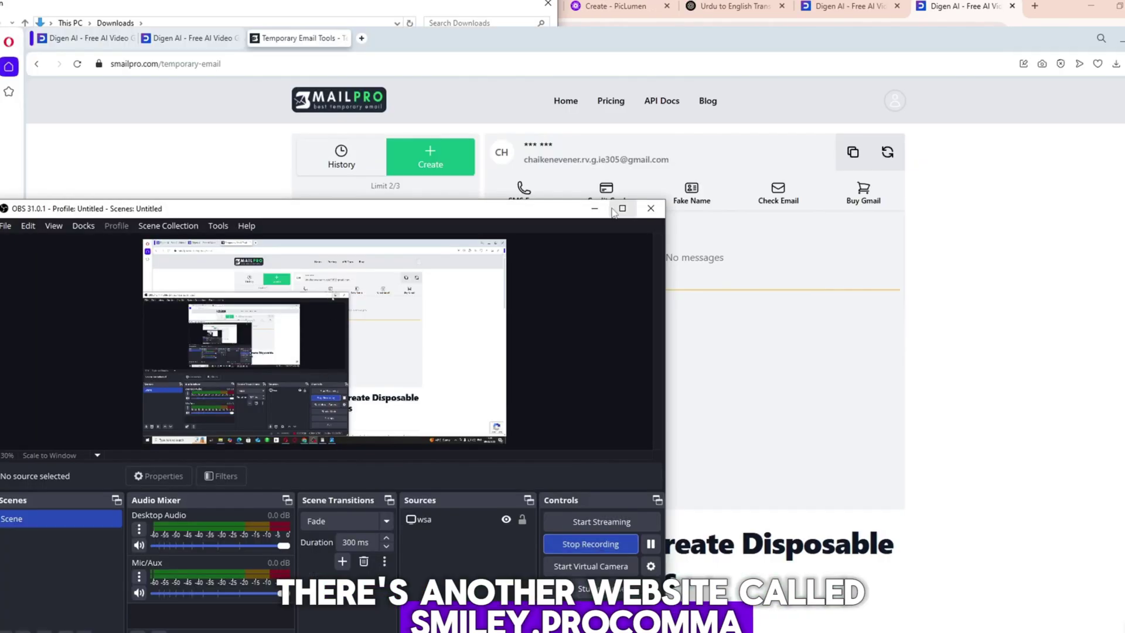
# - Create several more random Google alias gmail.com addresses in SmailPro
pyautogui.click(596, 210)
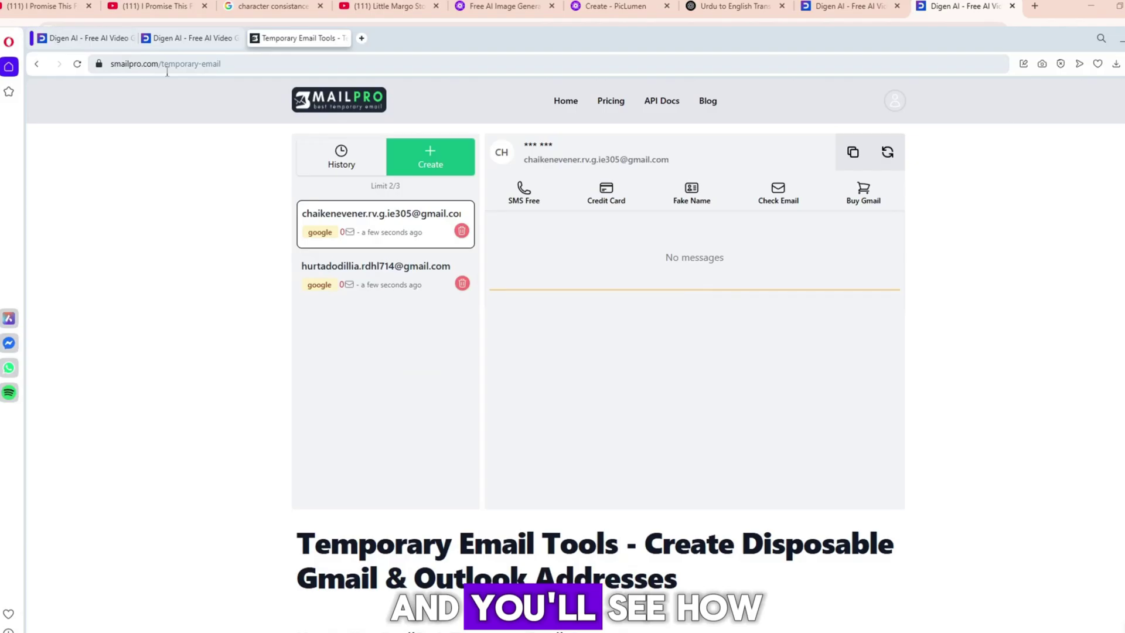
pyautogui.click(430, 157)
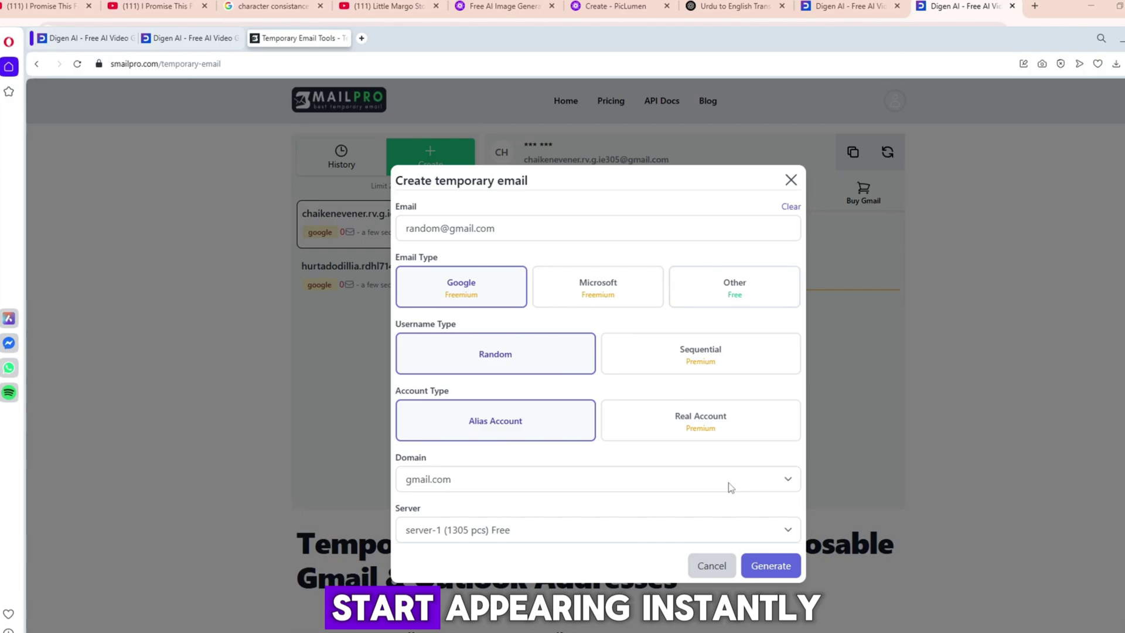
pyautogui.click(770, 565)
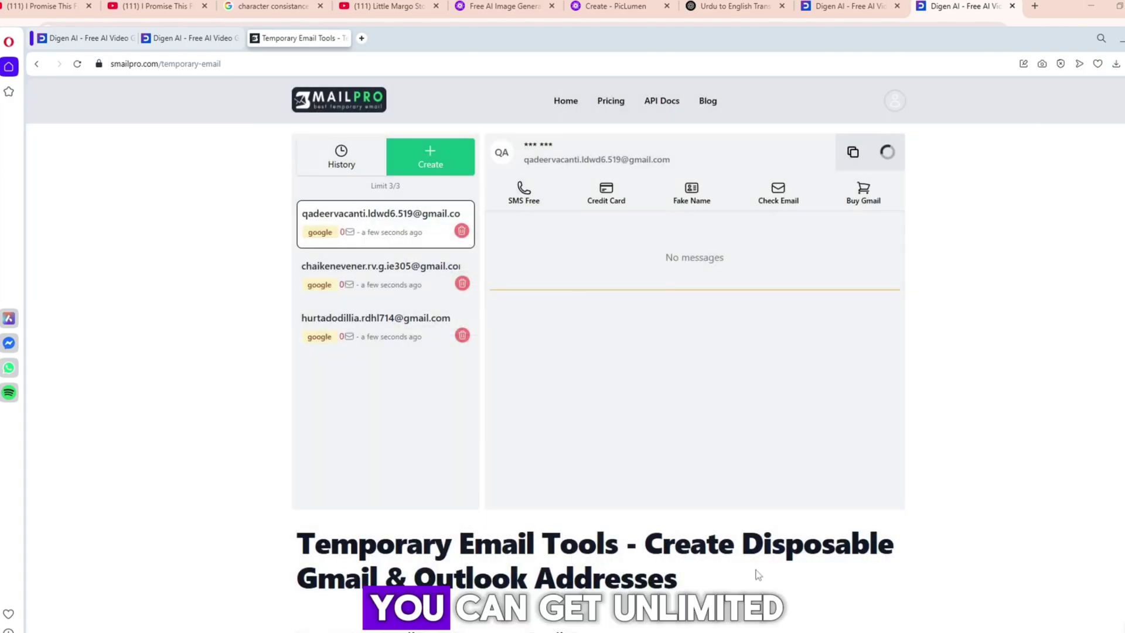
pyautogui.click(430, 157)
pyautogui.click(771, 565)
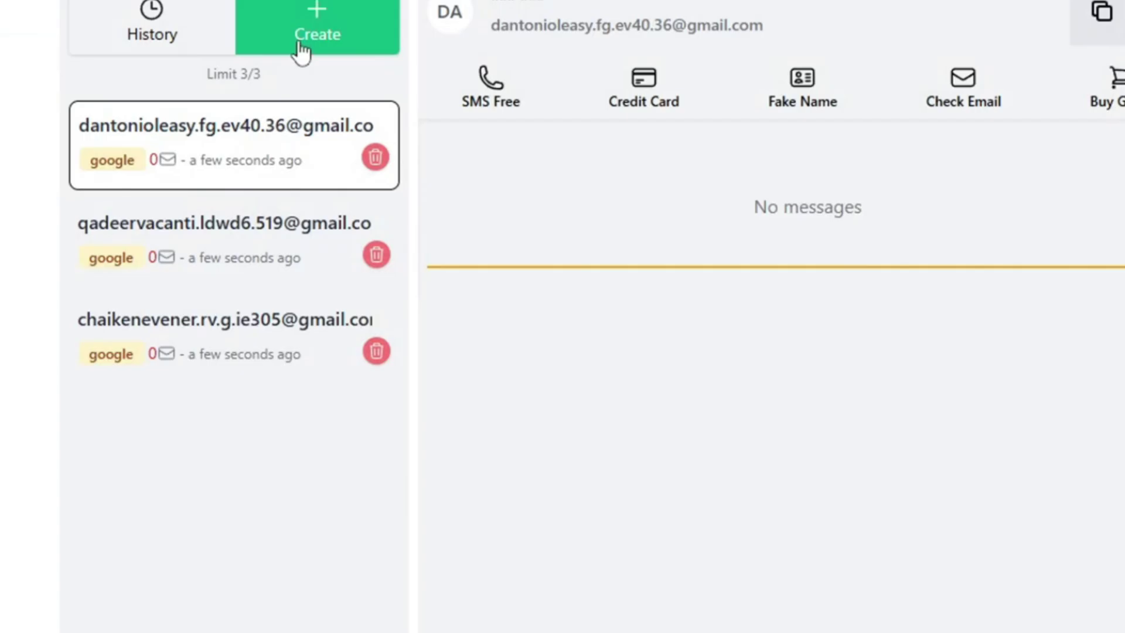
pyautogui.click(301, 40)
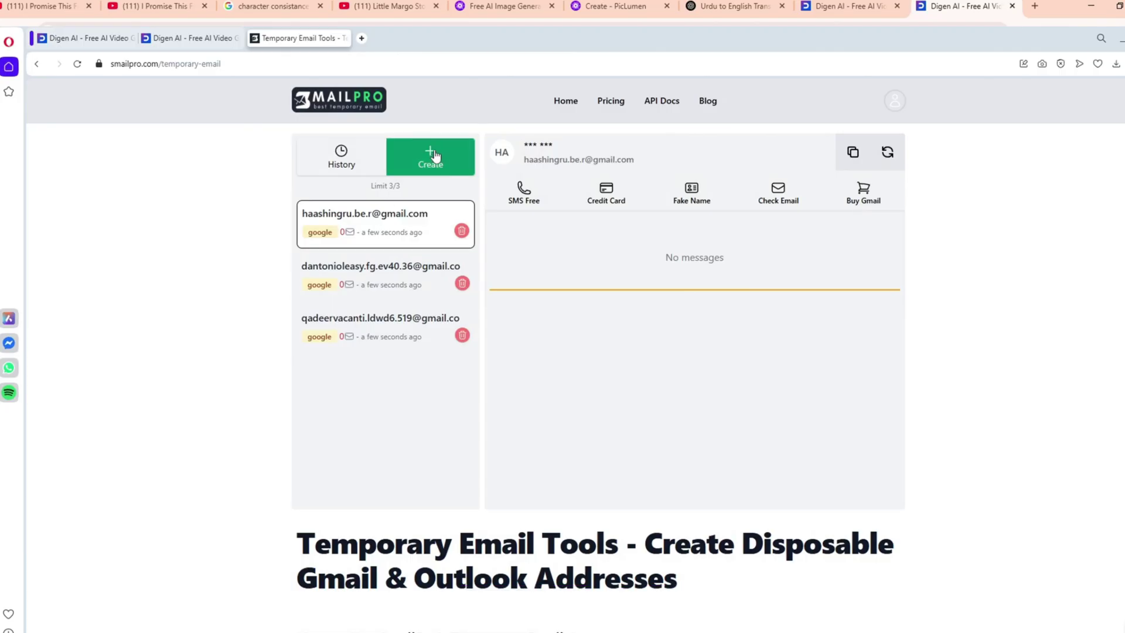
pyautogui.click(435, 156)
pyautogui.click(756, 565)
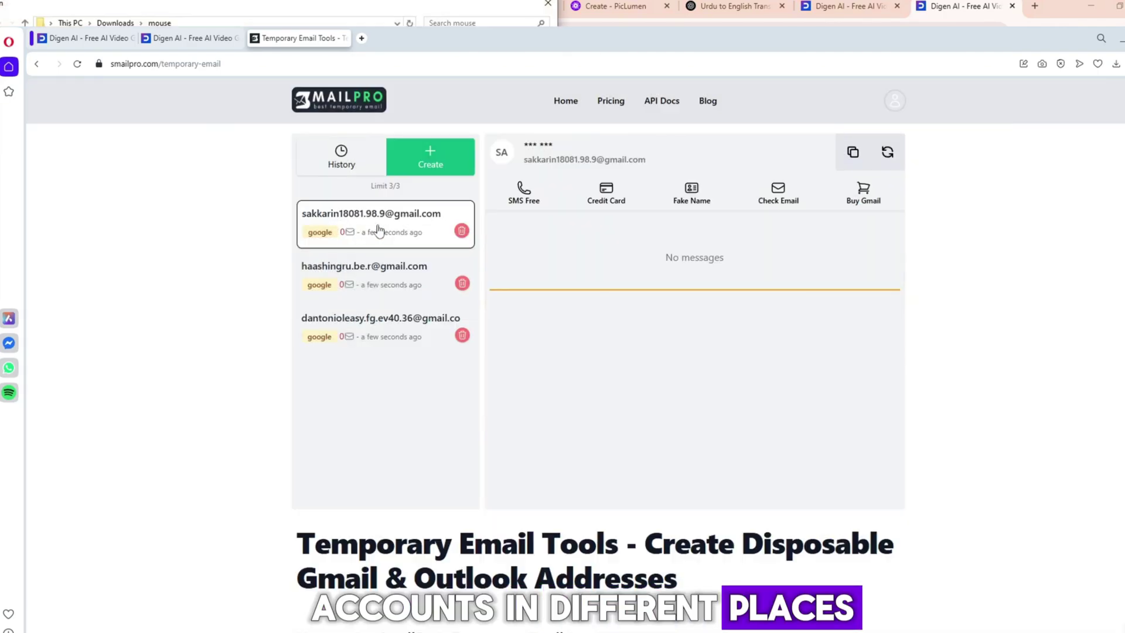
pyautogui.click(431, 156)
pyautogui.click(771, 566)
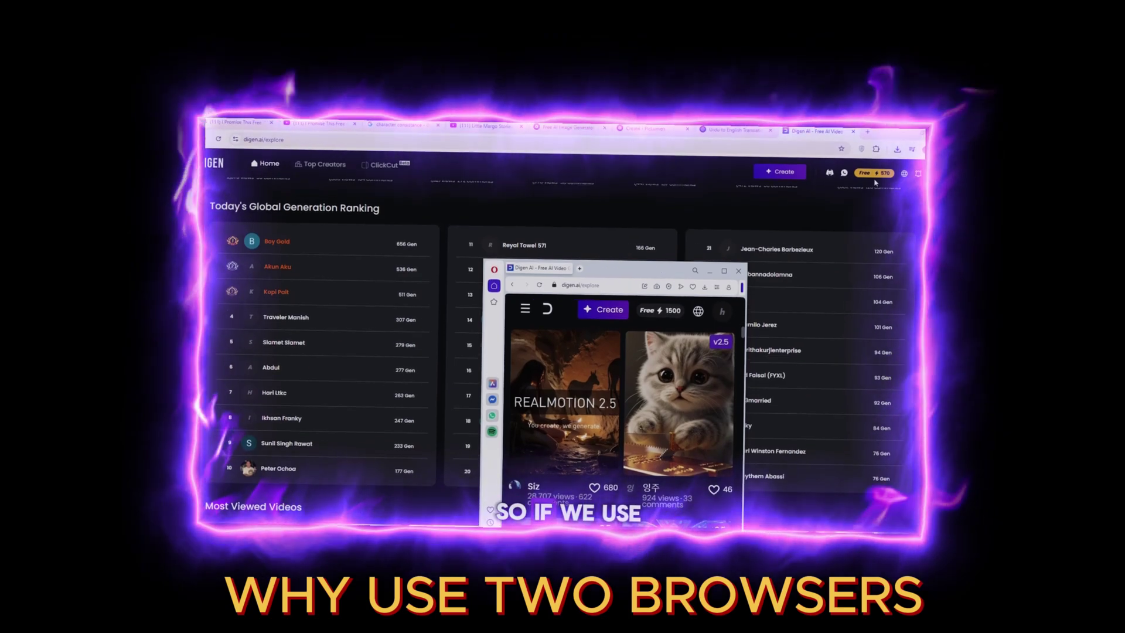
# - Maximize the second Opera window so Digen AI can be opened there too
pyautogui.doubleClick(638, 267)
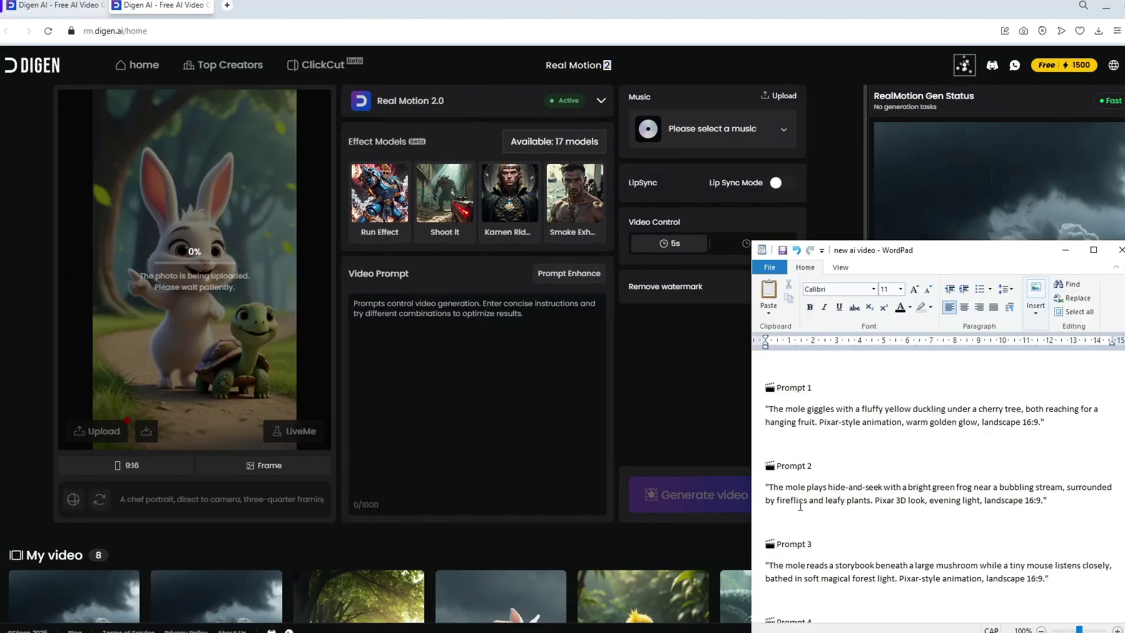
# - Generate a video from the mole-and-duckling image using the WordPad mouse-and-duck talking prompt
pyautogui.moveTo(1047, 422); pyautogui.dragTo(768, 409)
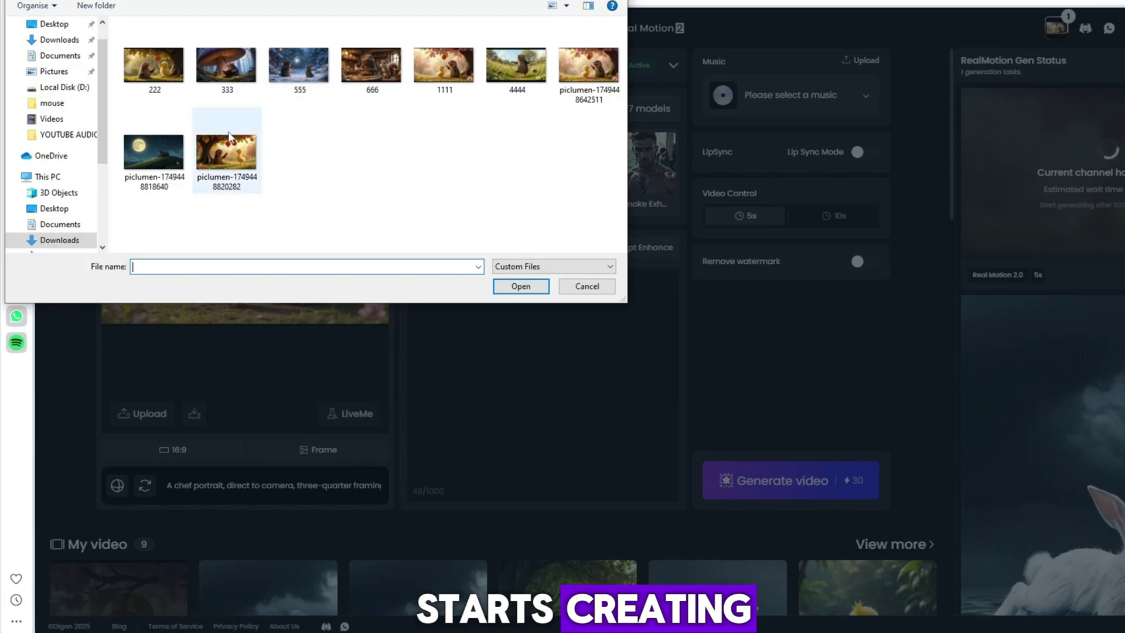
pyautogui.click(520, 285)
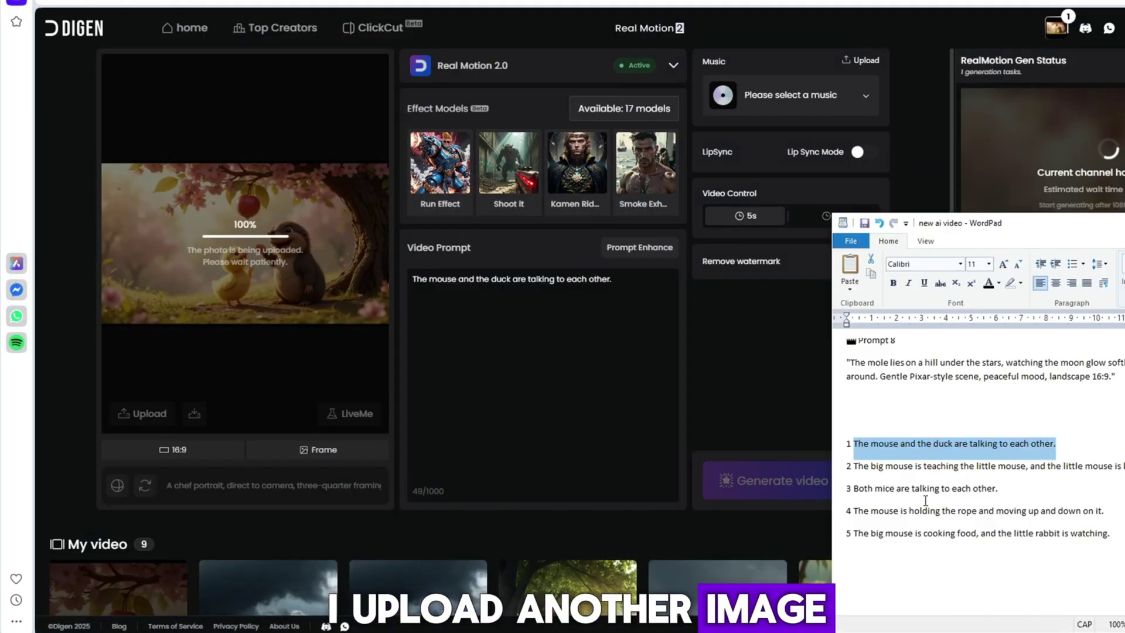
pyautogui.click(488, 304)
pyautogui.hotkey('ctrl', 'a')
pyautogui.hotkey('ctrl', 'v')
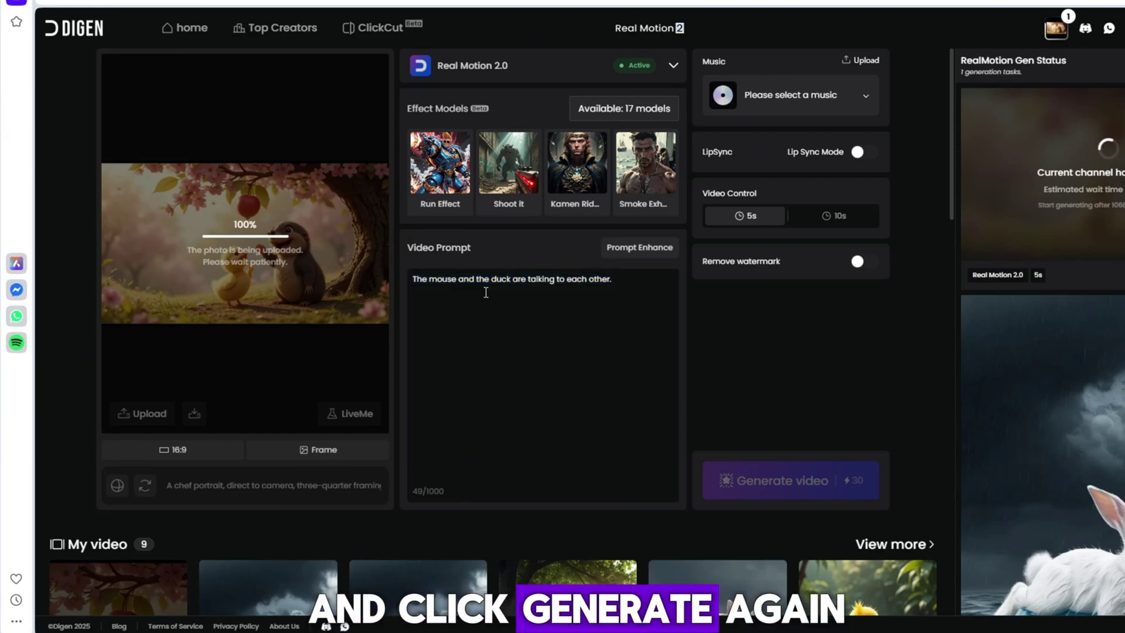
pyautogui.click(732, 484)
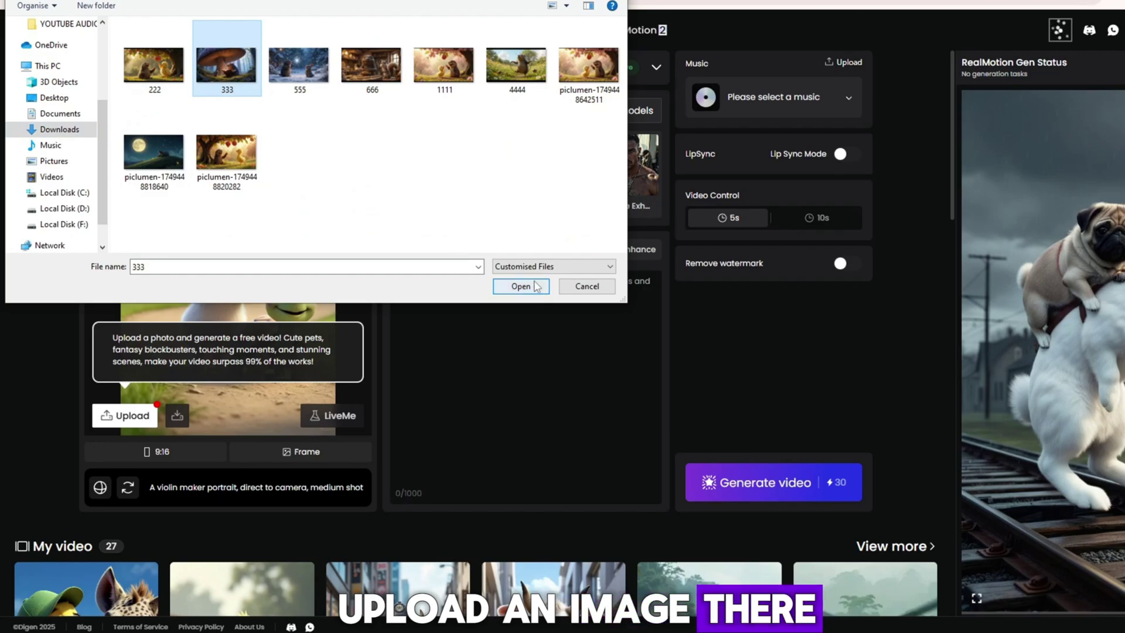
# - Queue videos for mushroom reading image 333 and jump-rope mole image 4444 with the rope prompt
pyautogui.click(521, 286)
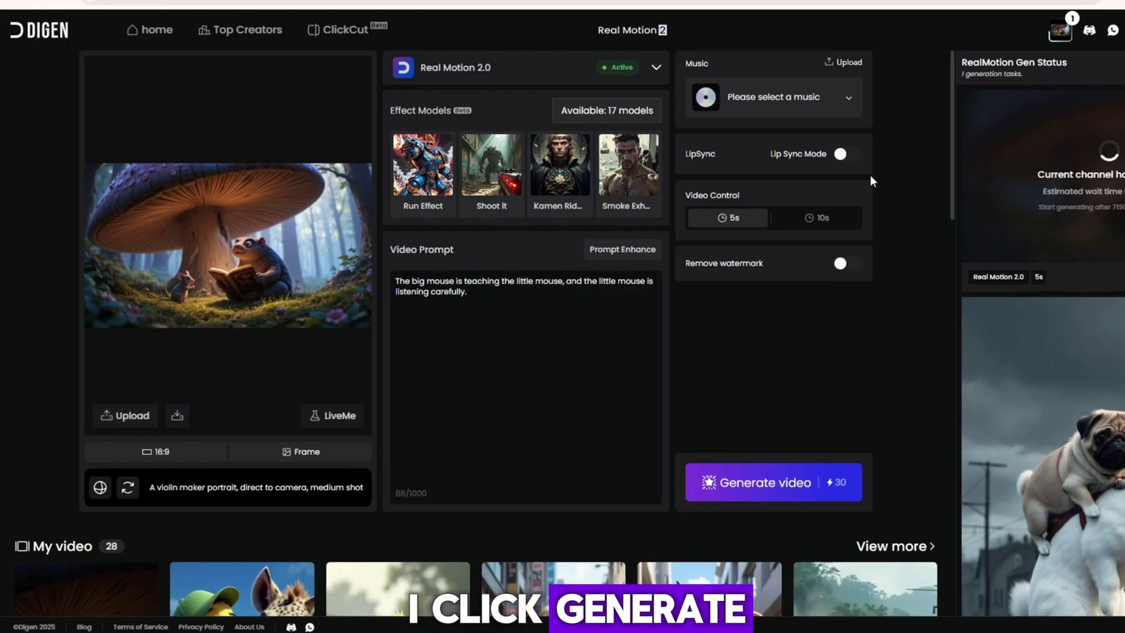
pyautogui.click(125, 415)
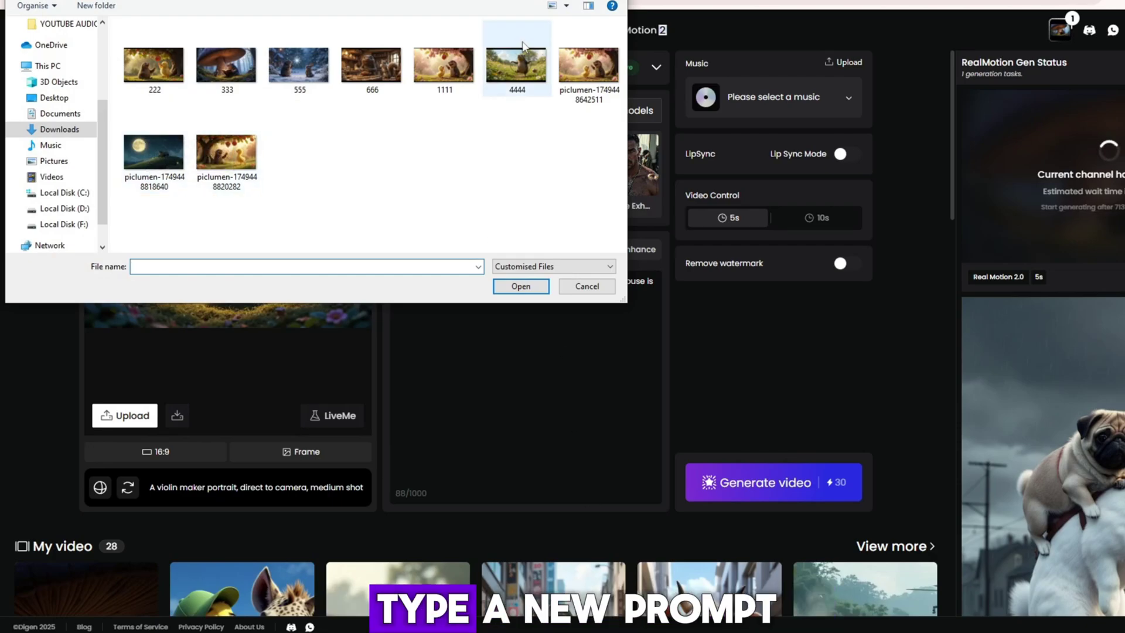
pyautogui.click(516, 65)
pyautogui.click(521, 286)
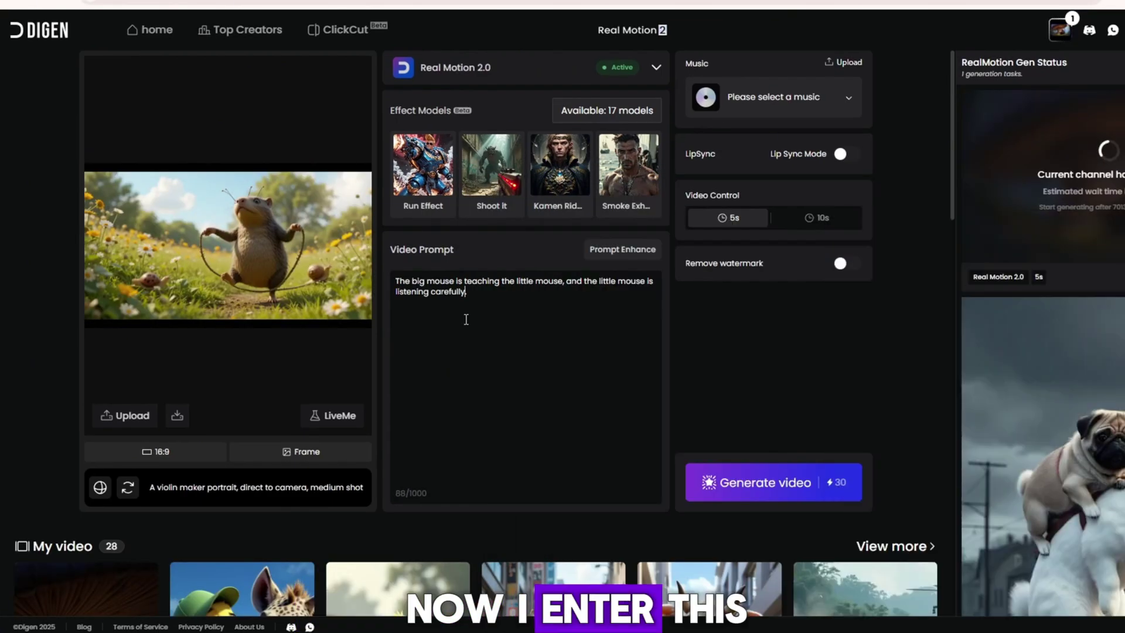
pyautogui.click(752, 482)
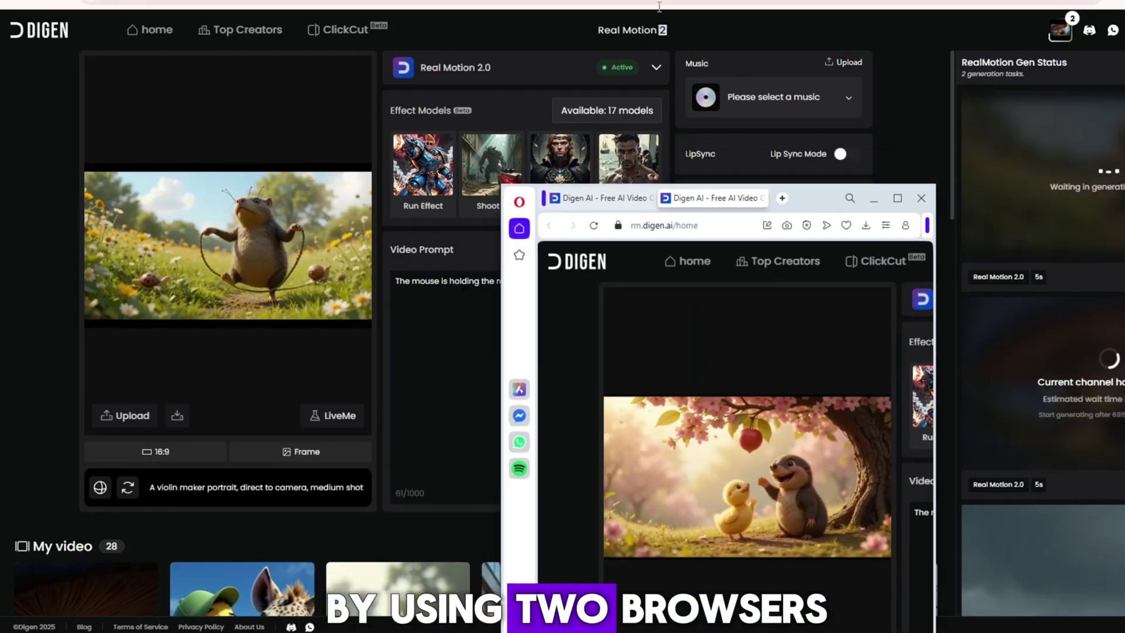
# - Move the second browser window aside and play the finished mole-and-duckling video
pyautogui.moveTo(758, 209); pyautogui.dragTo(464, 143)
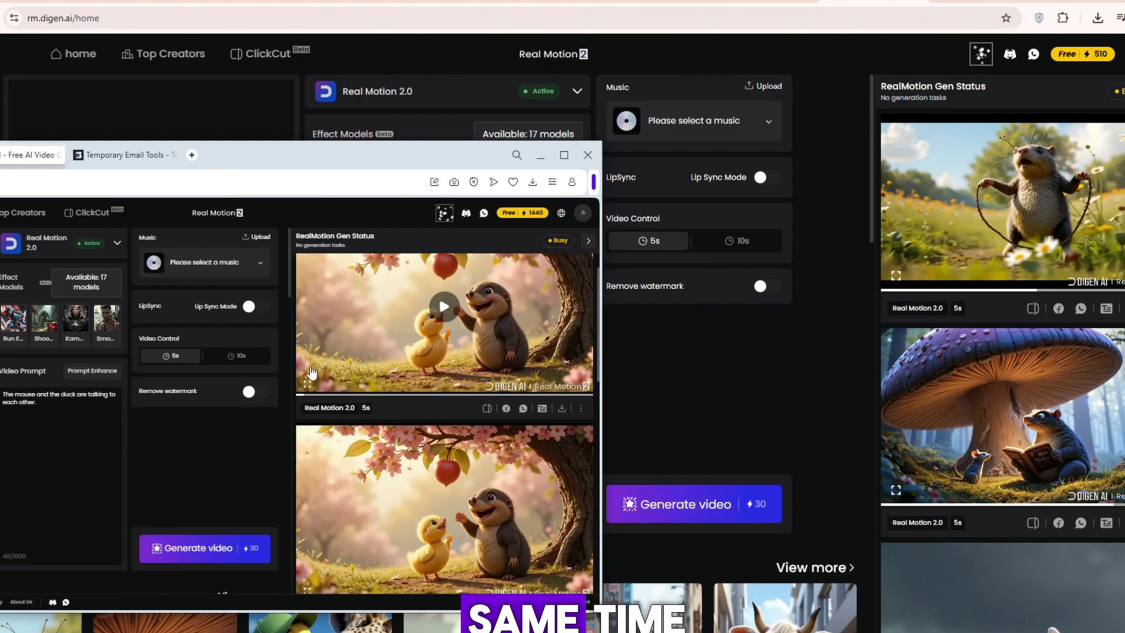
pyautogui.scroll(1, 438, 336)
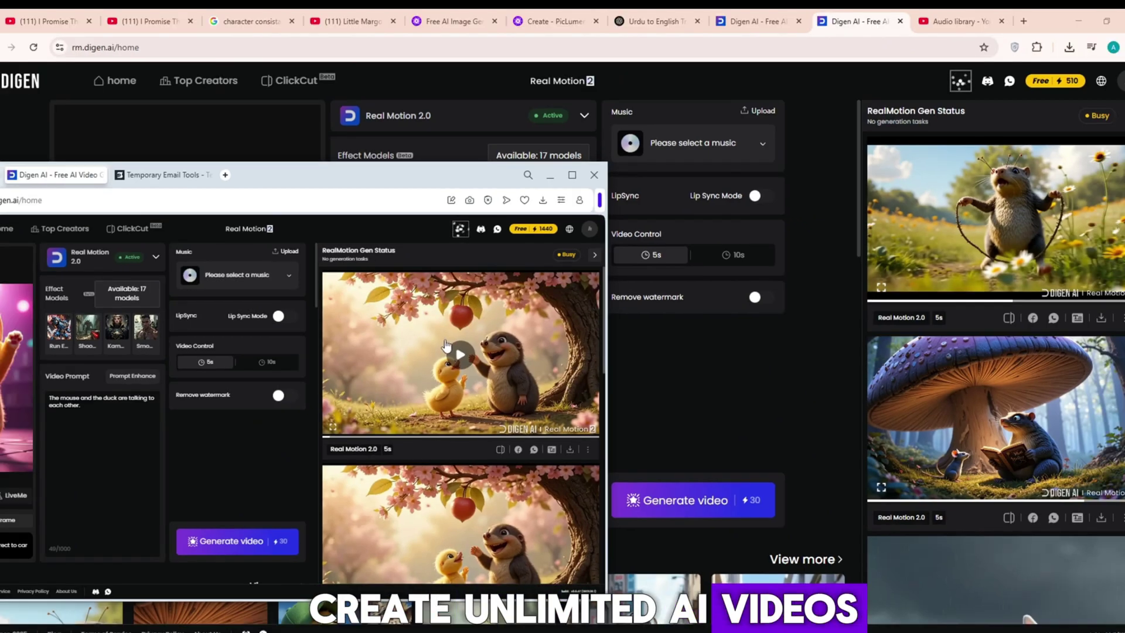
pyautogui.click(457, 350)
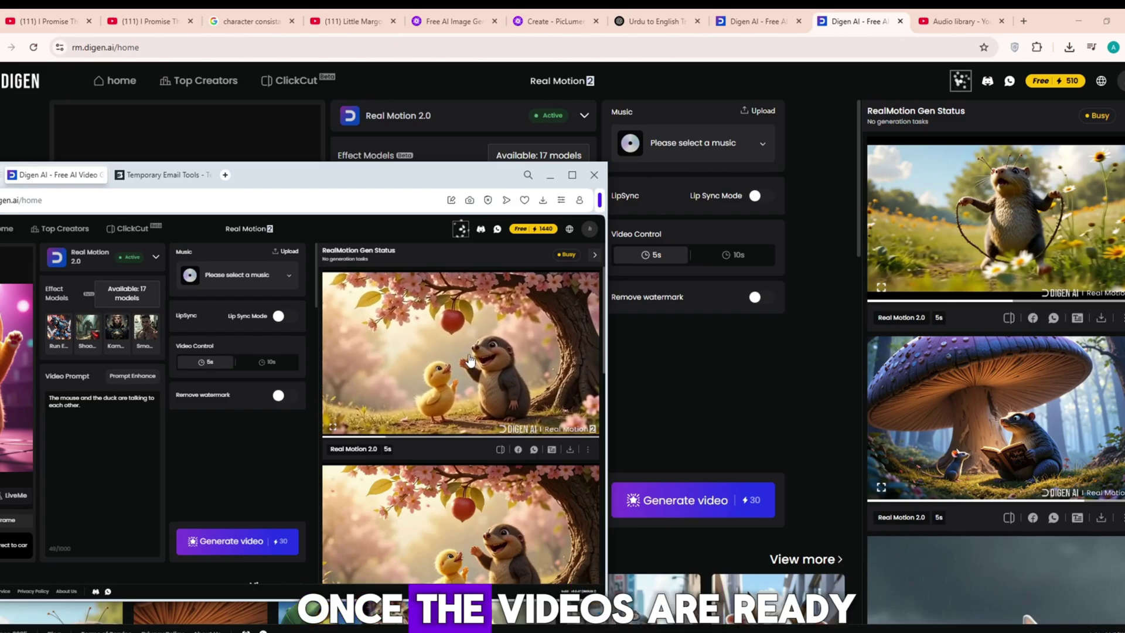
pyautogui.scroll(1, 471, 359)
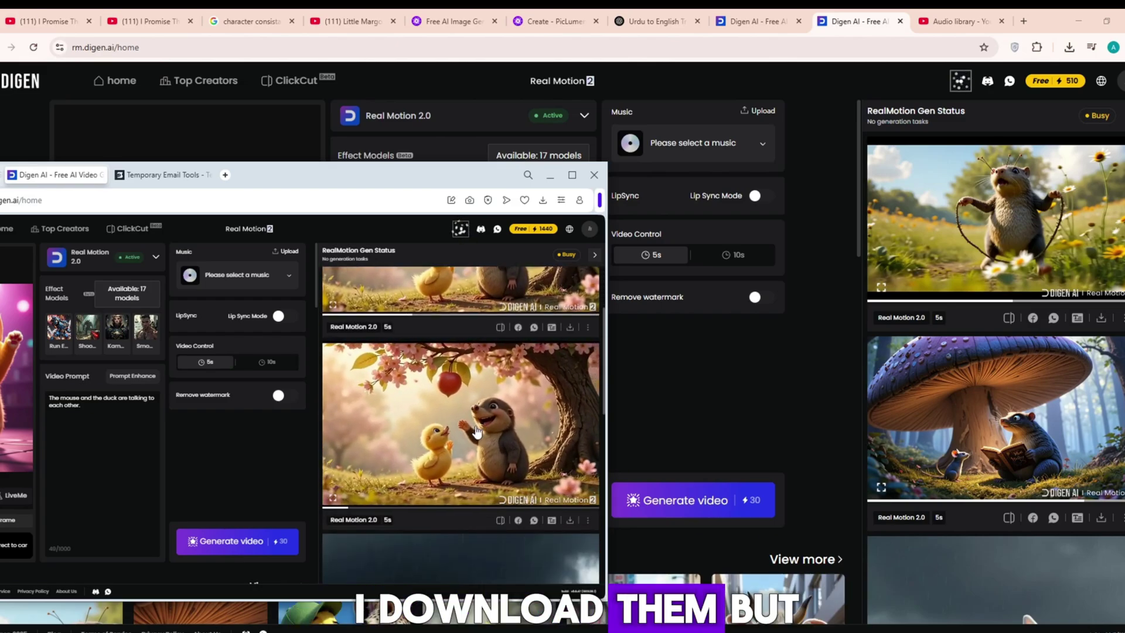
# - Scale the mushroom reading clip to about 119% to hide the watermark, then preview it
pyautogui.click(467, 425)
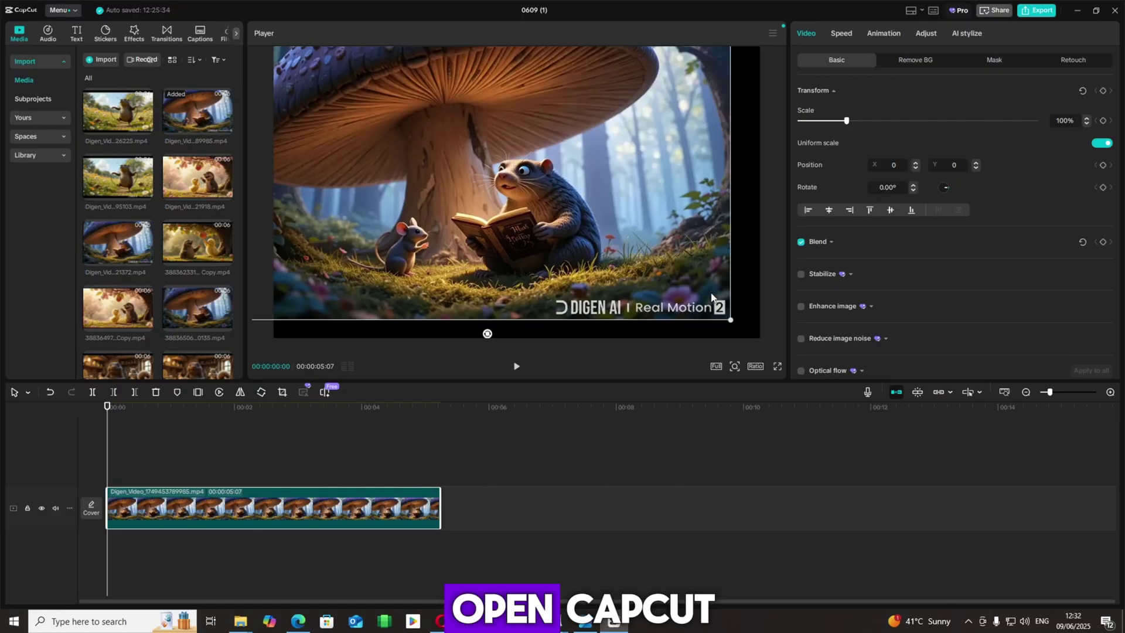
pyautogui.moveTo(733, 222); pyautogui.dragTo(739, 263)
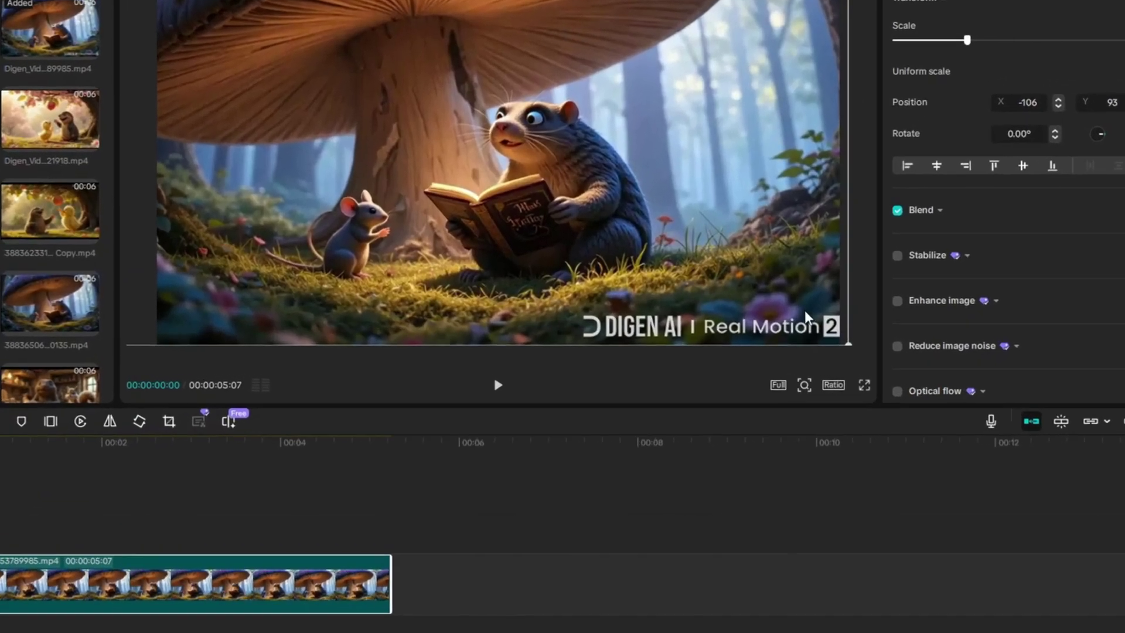
pyautogui.moveTo(751, 325); pyautogui.dragTo(758, 345)
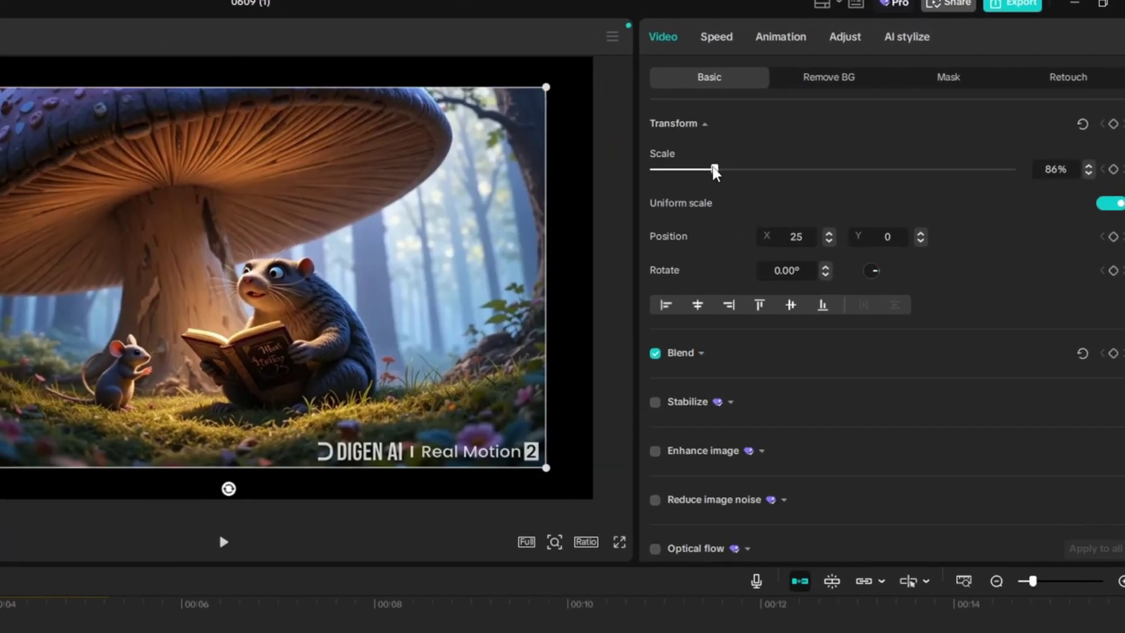
pyautogui.moveTo(716, 171); pyautogui.dragTo(739, 171)
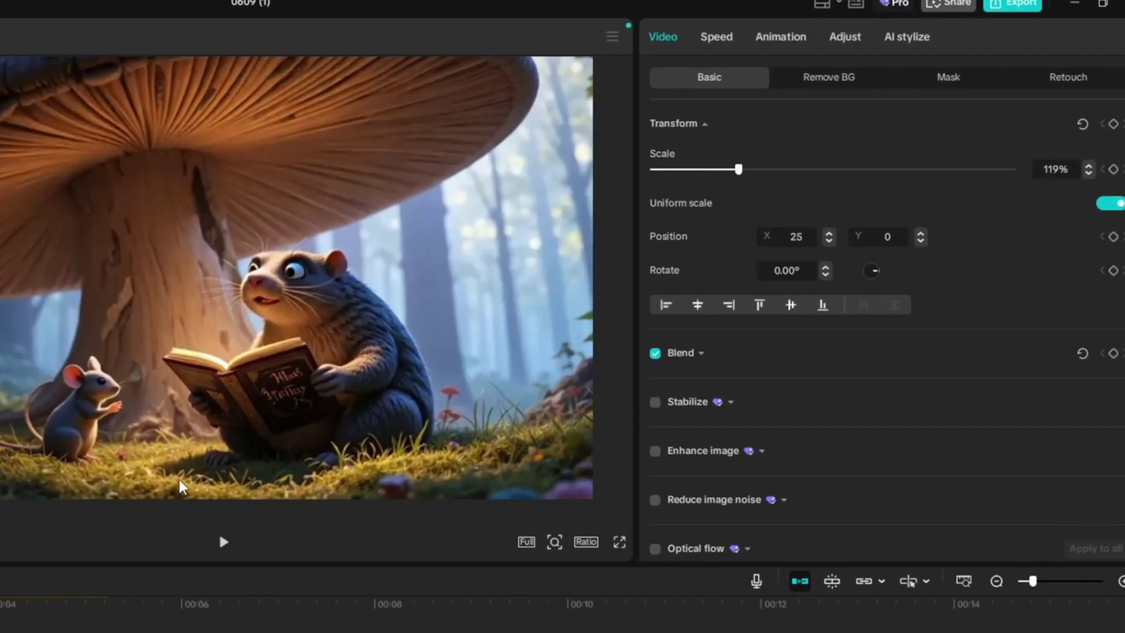
pyautogui.click(224, 541)
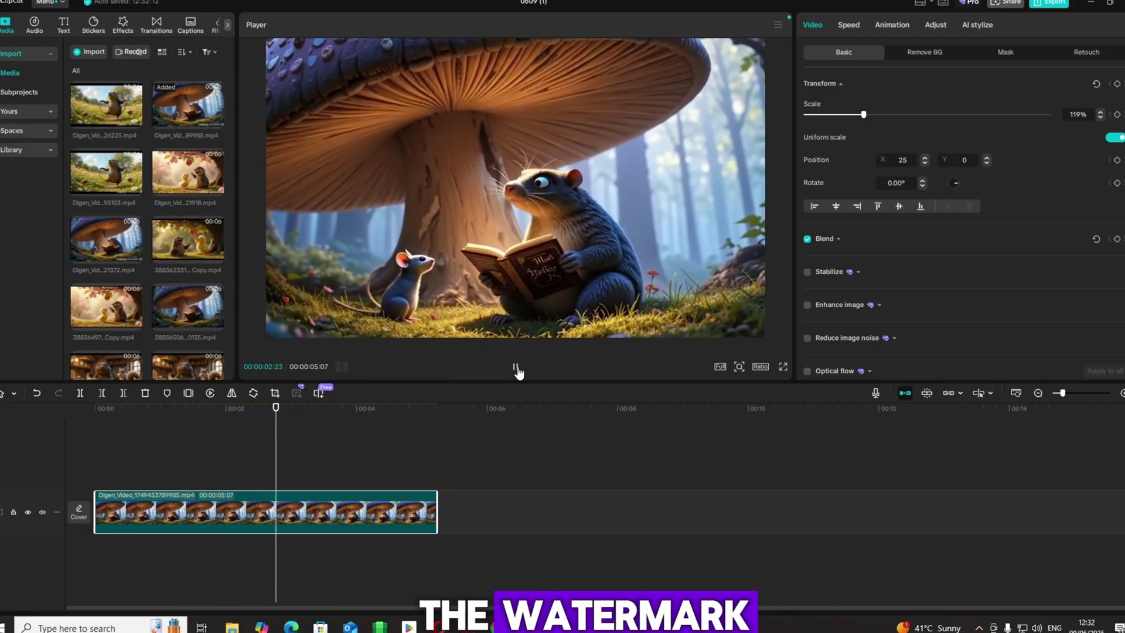
pyautogui.click(515, 367)
# - Append the mole-and-duckling clip after the mushroom clip and scale it to 112%
pyautogui.click(201, 178)
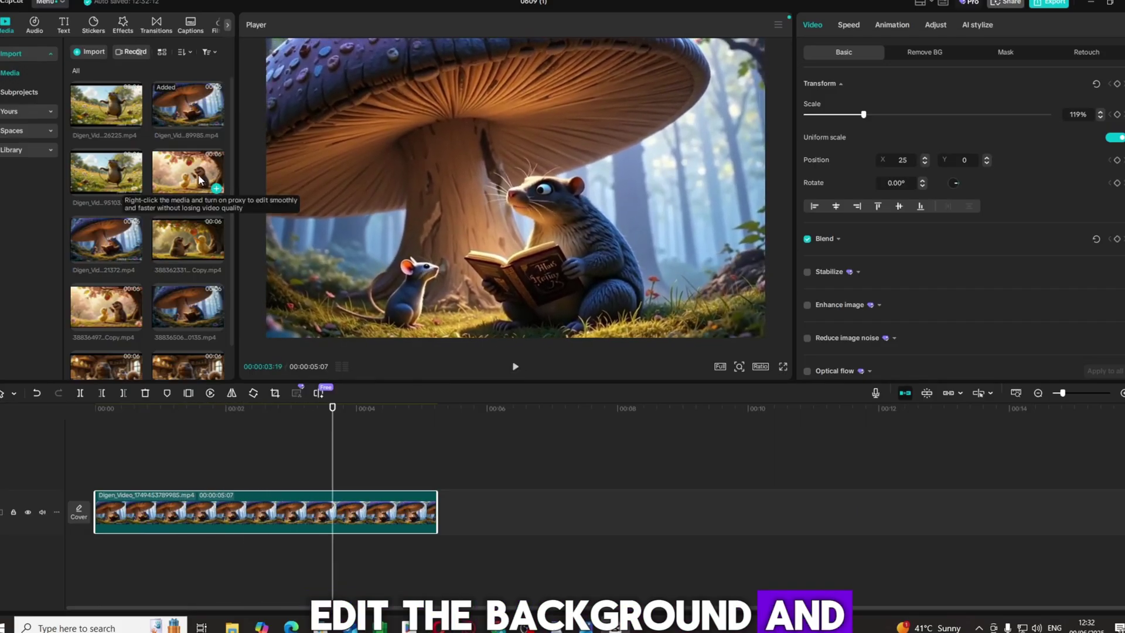
pyautogui.moveTo(97, 305); pyautogui.dragTo(490, 509)
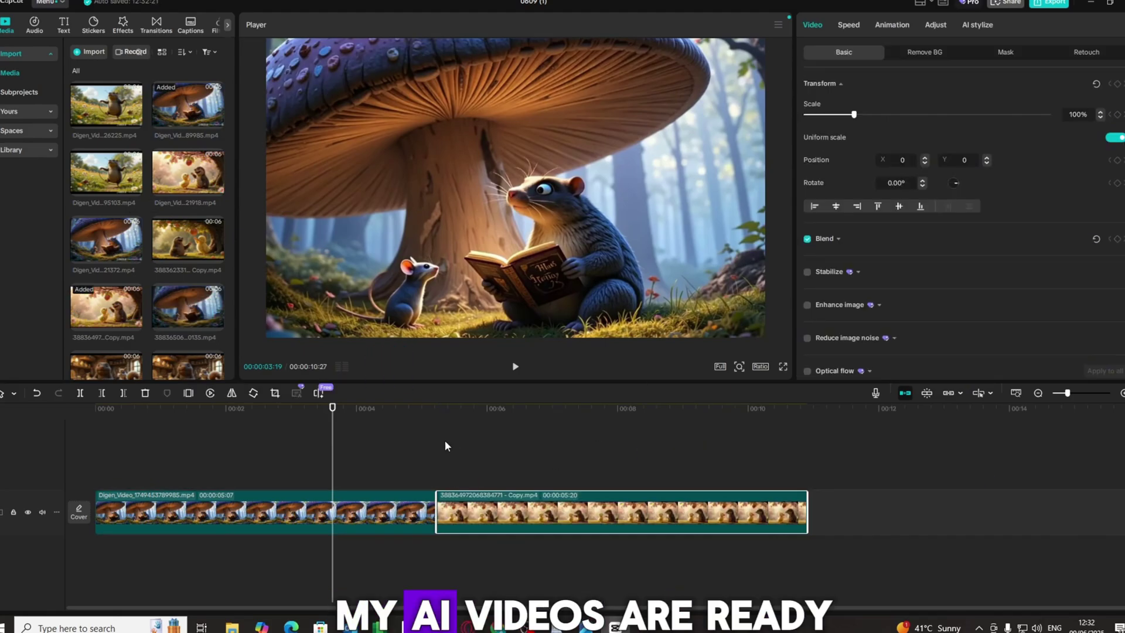
pyautogui.click(471, 410)
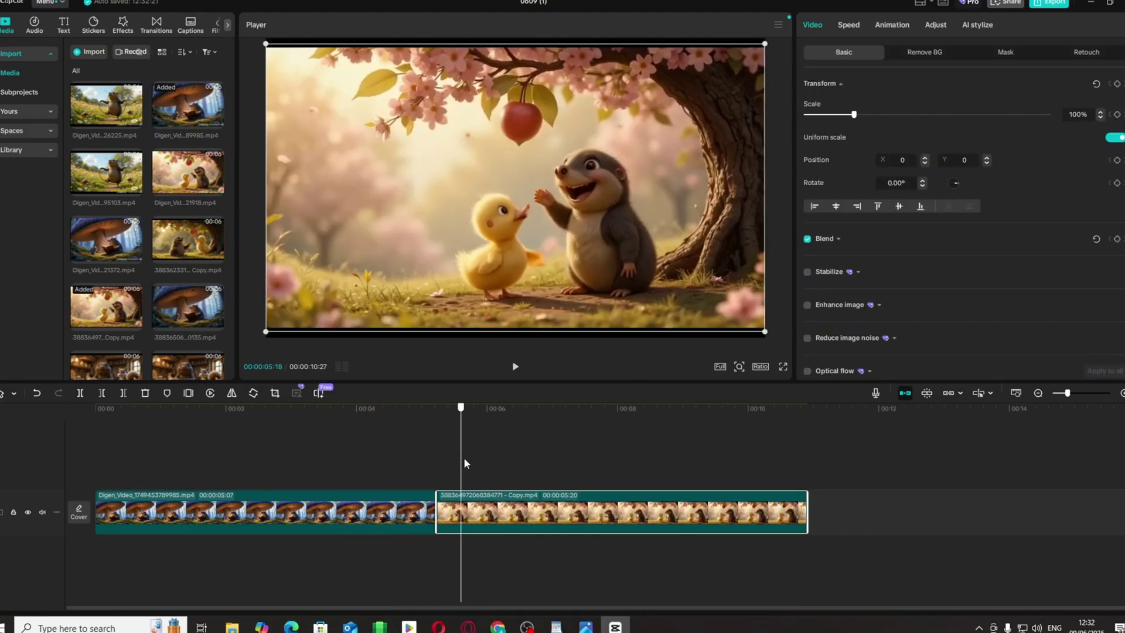
pyautogui.moveTo(765, 333); pyautogui.dragTo(791, 352)
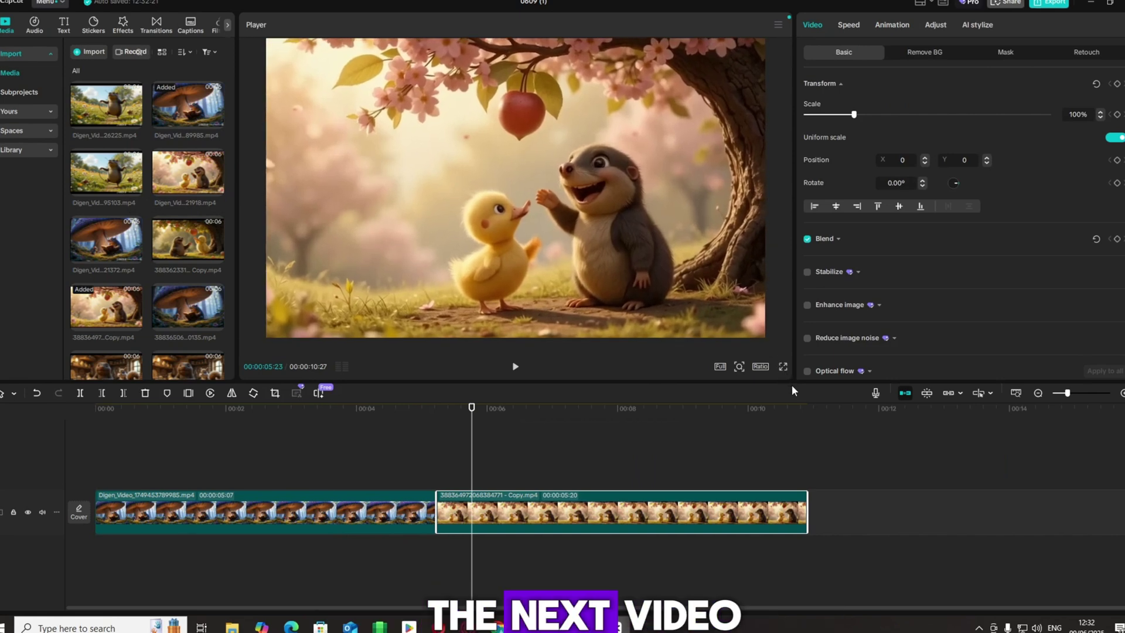